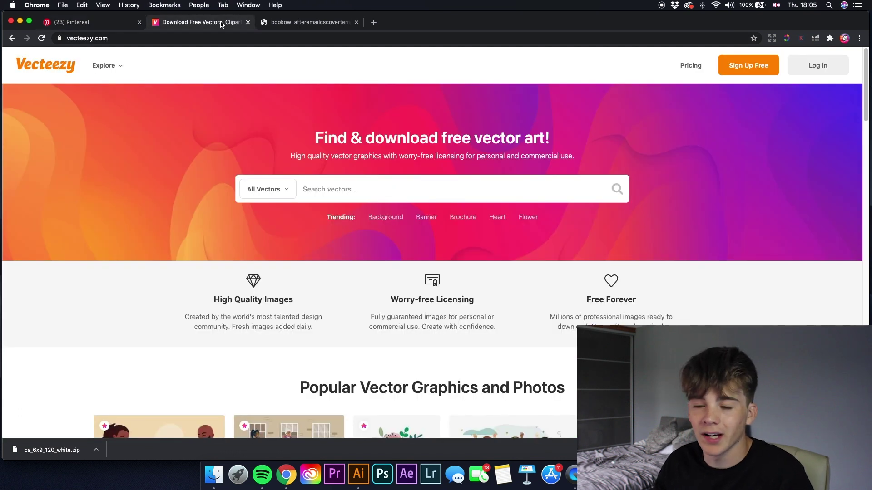
- Open bookow's Free Resources page and go to the CreateSpace/KDP Cover Template Generator
left_click(269, 23)
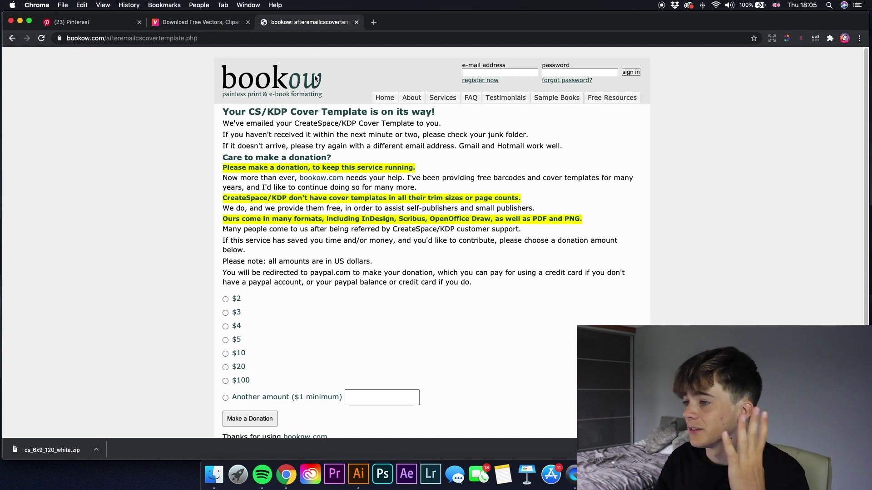
scroll(324, 95, "down", 3)
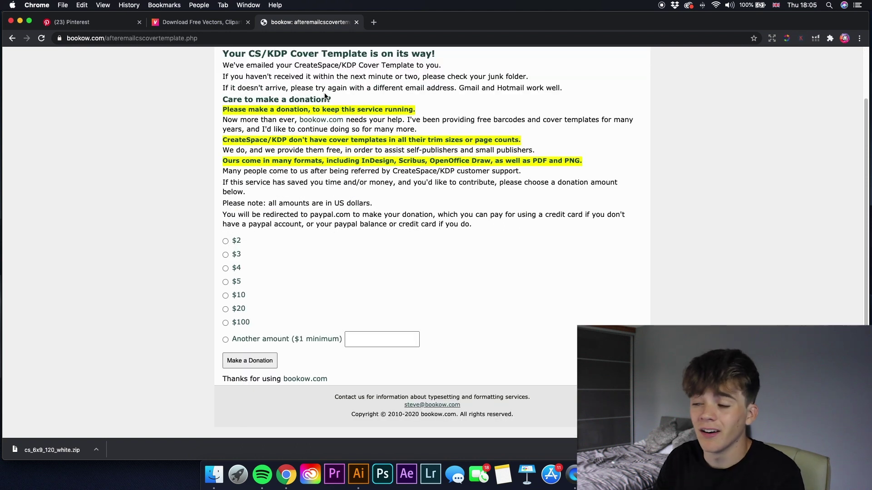
scroll(325, 137, "up", 3)
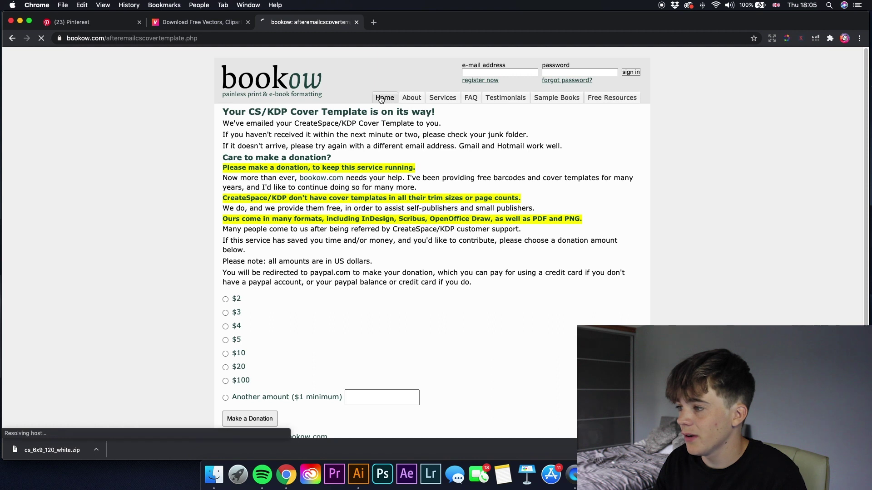
left_click(613, 98)
scroll(497, 182, "down", 4)
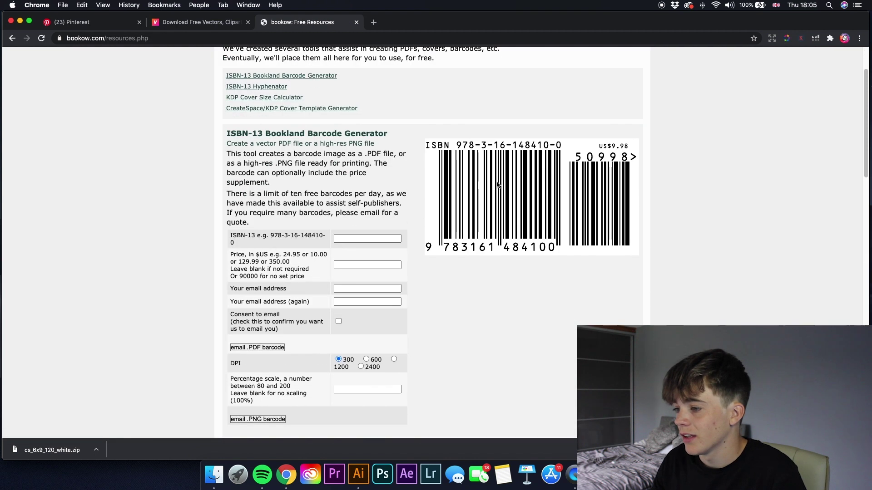
scroll(496, 181, "down", 15)
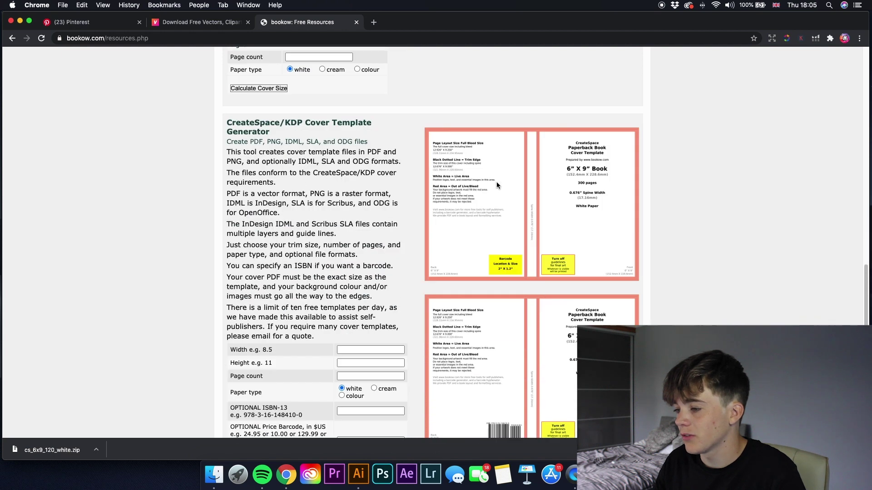
scroll(496, 182, "down", 4)
scroll(482, 184, "up", 4)
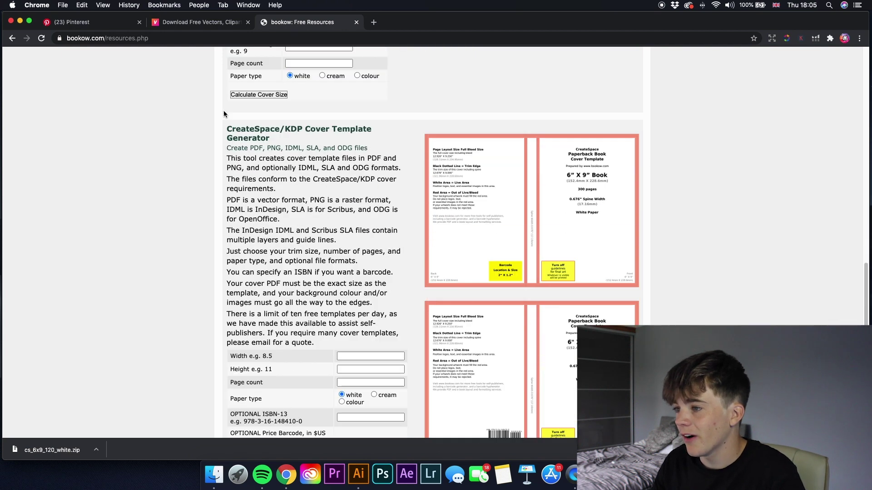
scroll(231, 117, "up", 1)
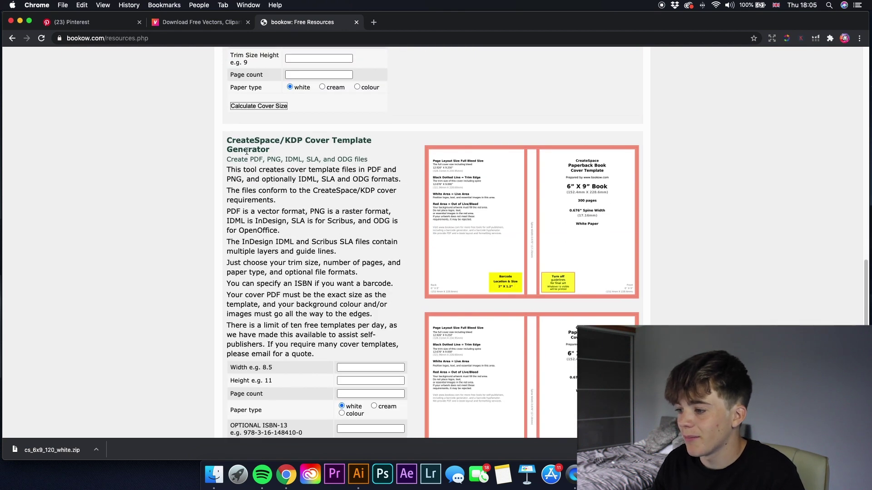
scroll(247, 151, "down", 2)
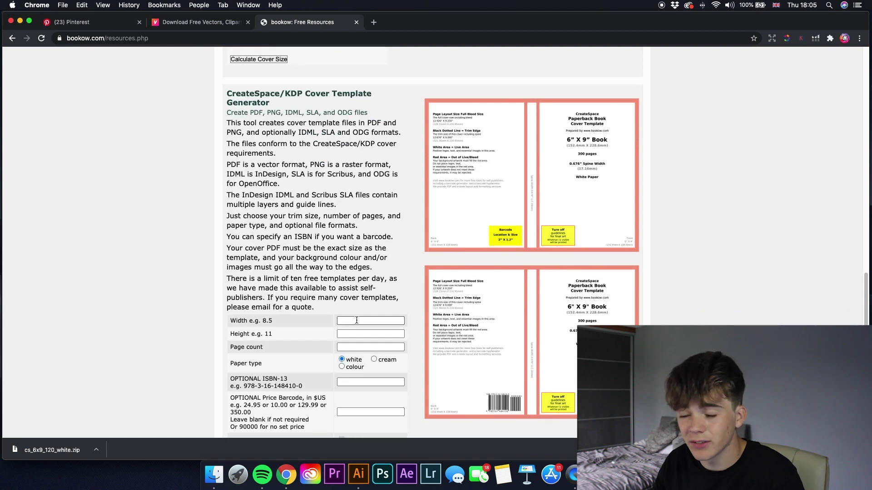
- Fill in the cover template generator with width 6, height 9 and page count 120, then switch to Illustrator
left_click(358, 322)
type("6")
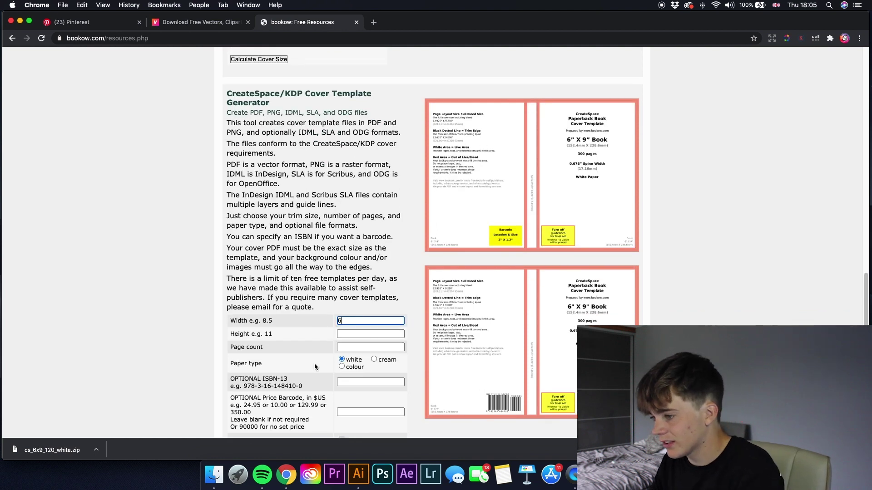
left_click(342, 334)
type("9")
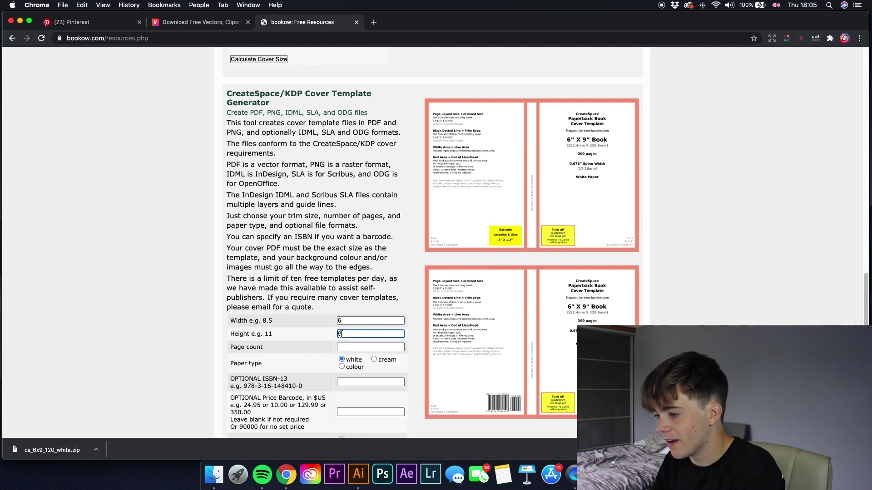
left_click(340, 346)
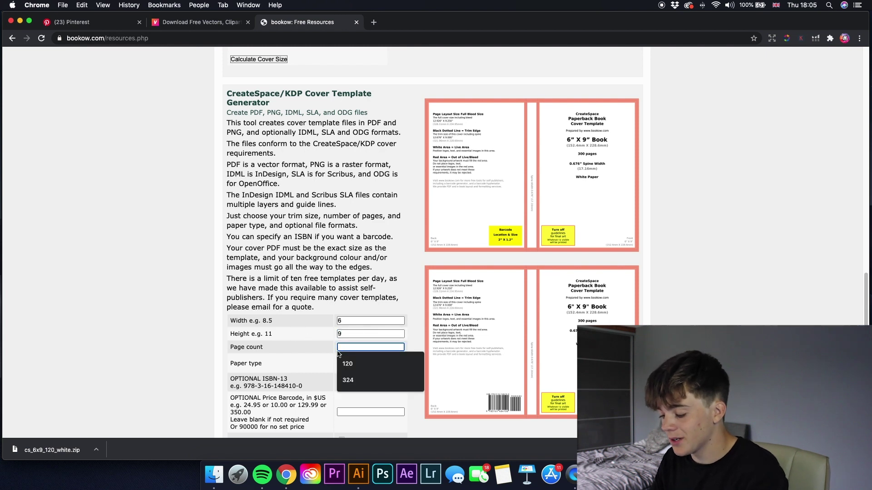
type("120")
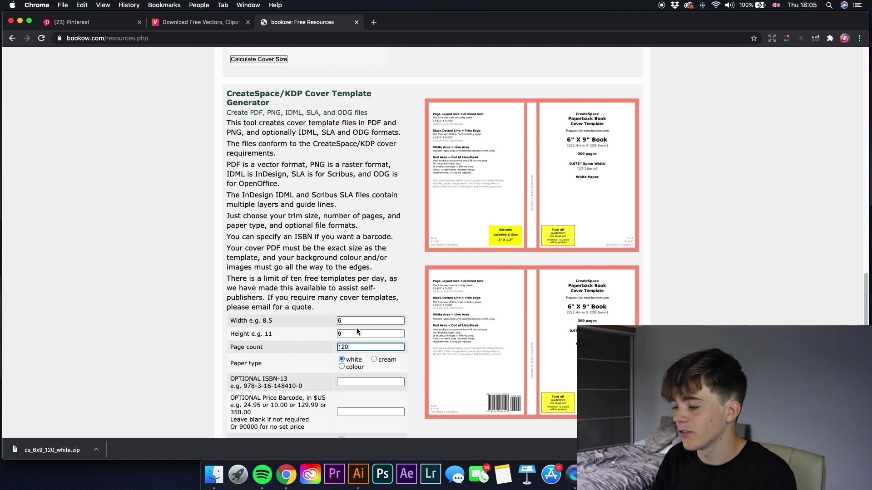
scroll(260, 313, "down", 4)
scroll(297, 308, "down", 5)
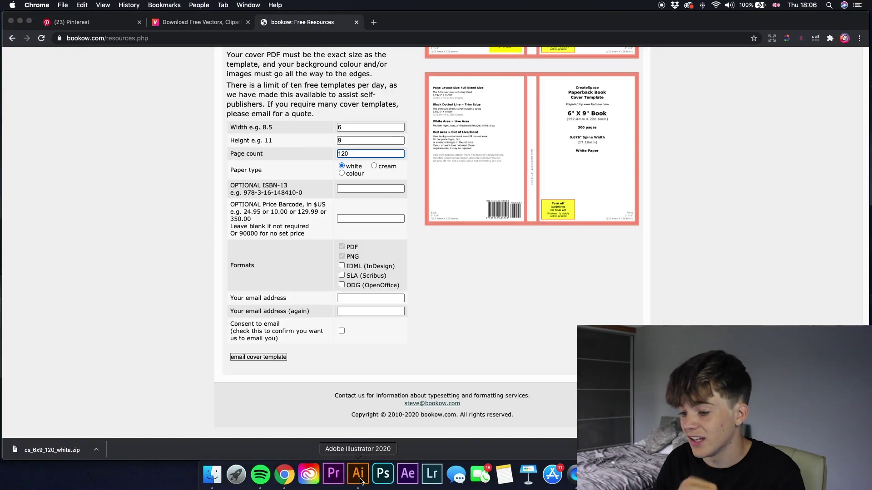
left_click(358, 475)
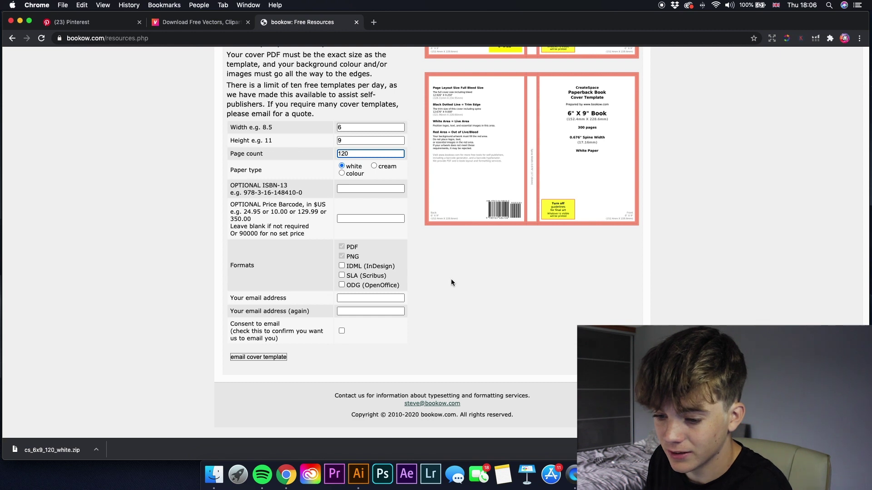
- Search Pinterest for "funny dog quote"
key("super+1")
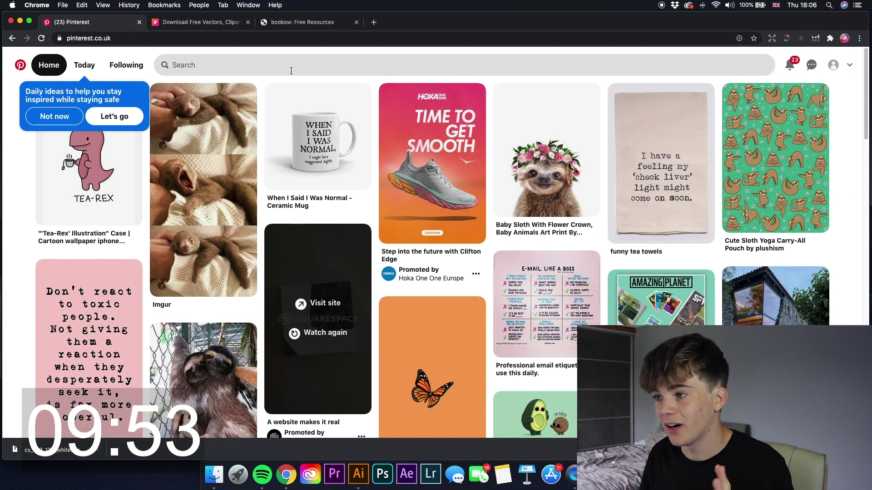
left_click(291, 71)
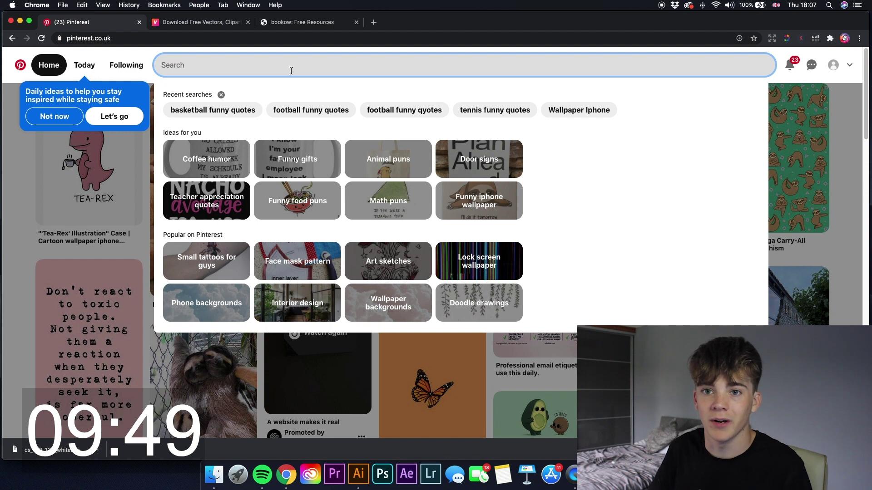
type("d")
key("BackSpace")
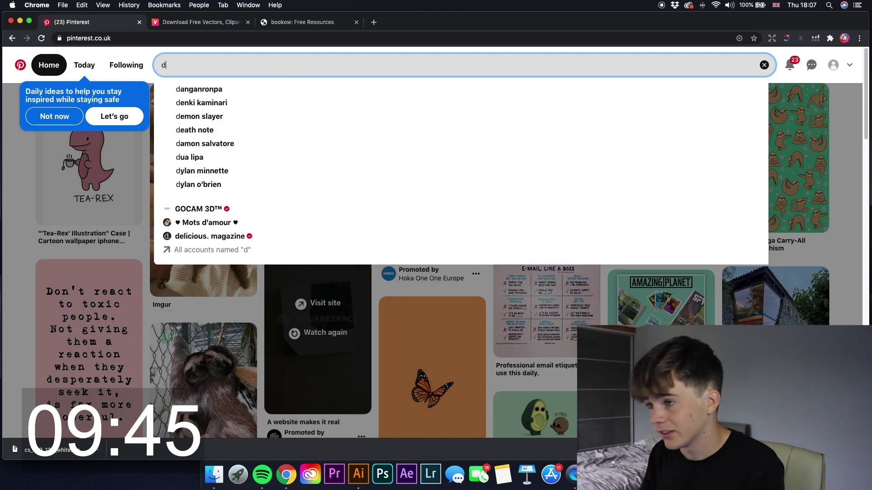
type("funny dog ")
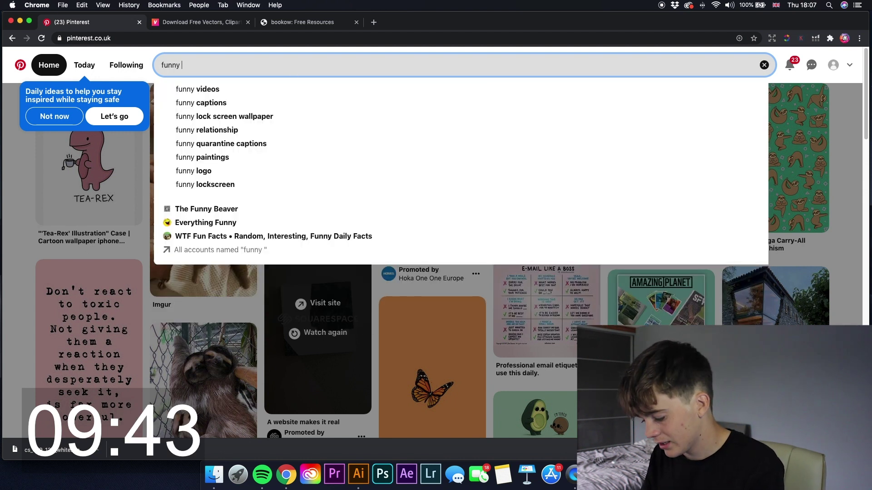
type("quote")
key("Return")
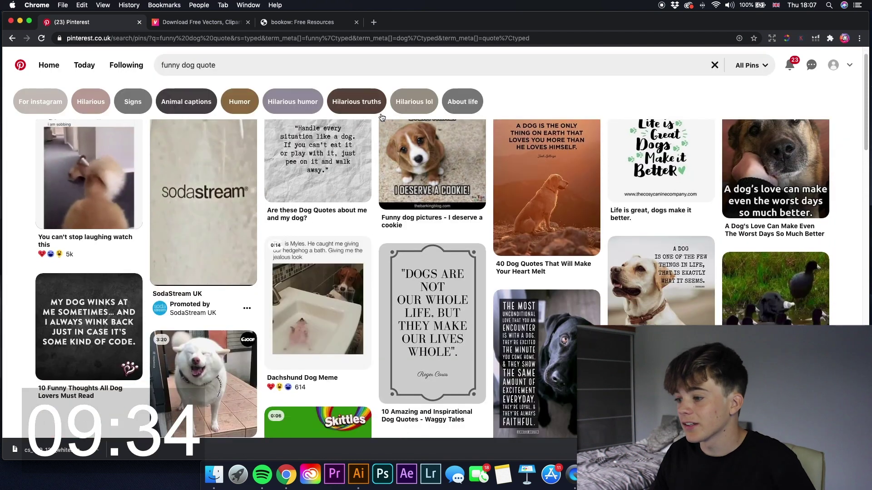
- Browse the dog quote pins and save "Dogs never lie about love" and "Life is great, dogs make it better" to the Book Ideas board
scroll(357, 156, "down", 2)
scroll(358, 156, "down", 6)
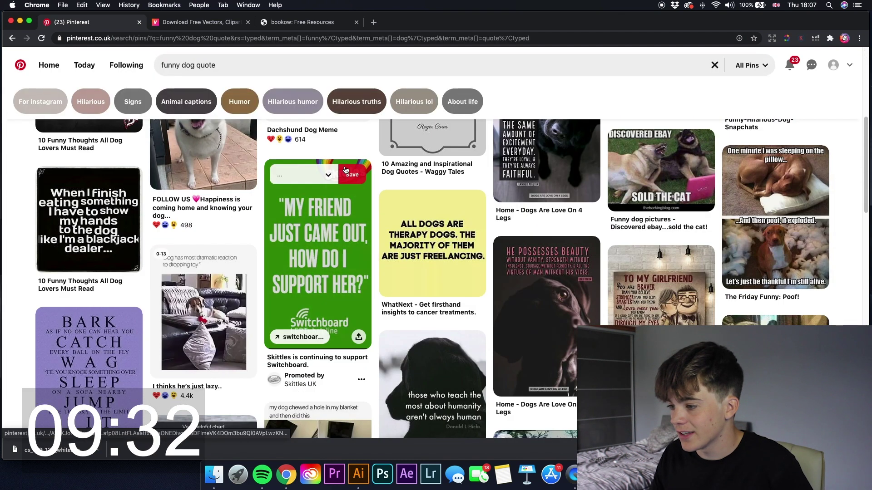
scroll(345, 170, "down", 15)
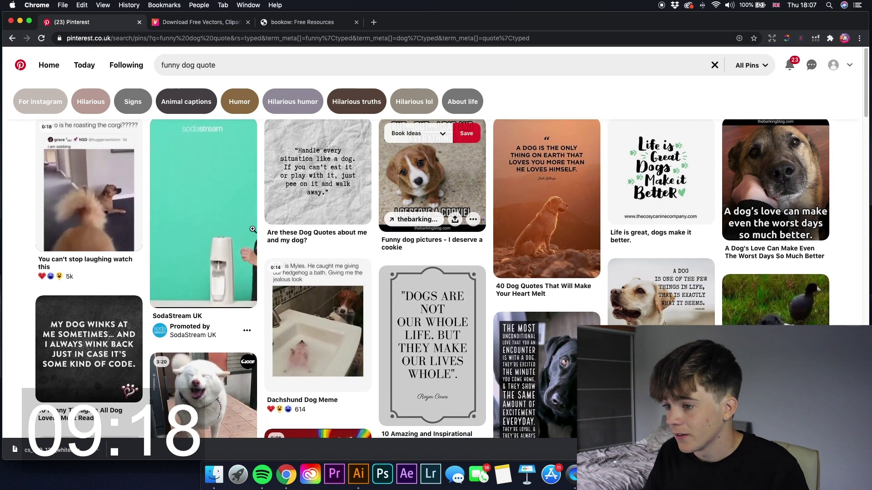
scroll(431, 182, "down", 2)
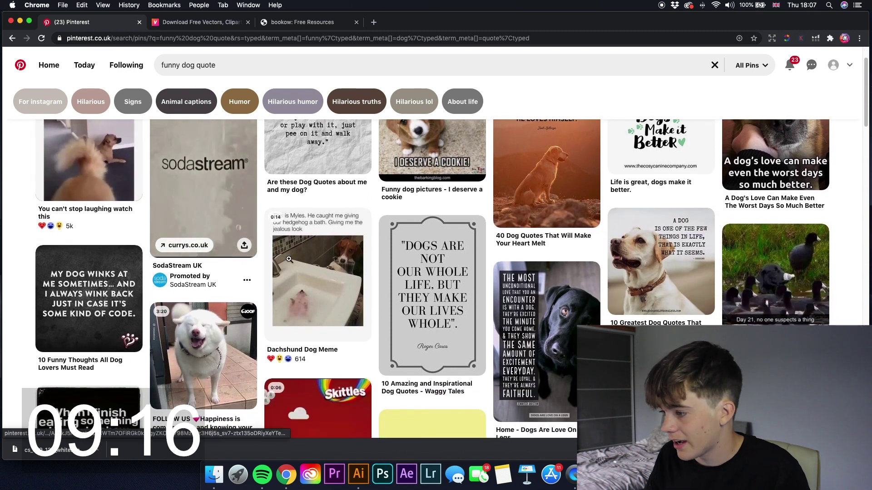
scroll(408, 254, "down", 5)
scroll(407, 249, "down", 5)
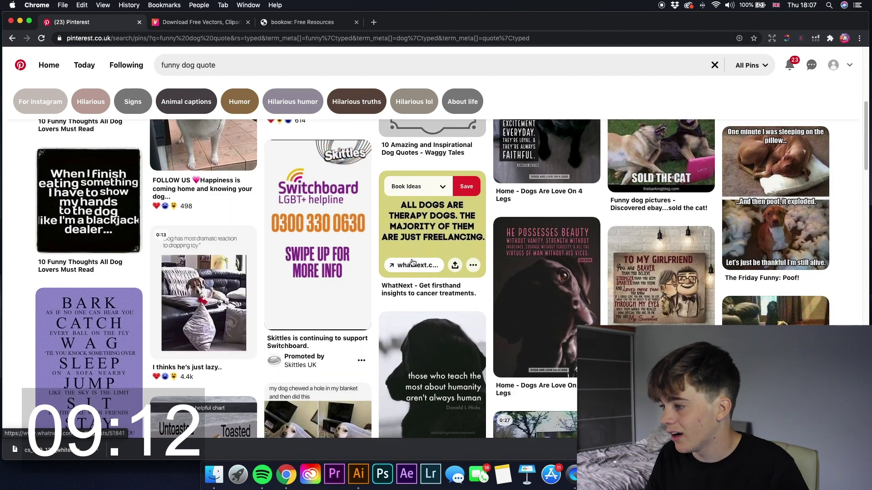
scroll(451, 240, "down", 10)
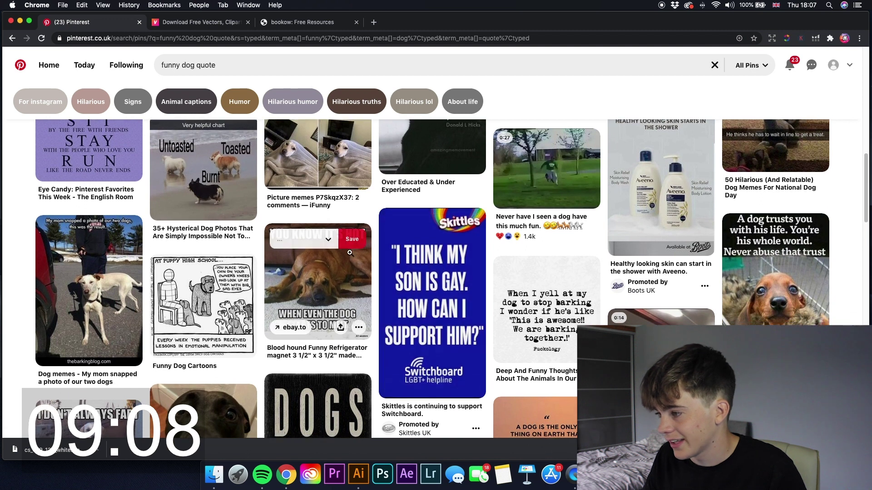
scroll(272, 265, "down", 1)
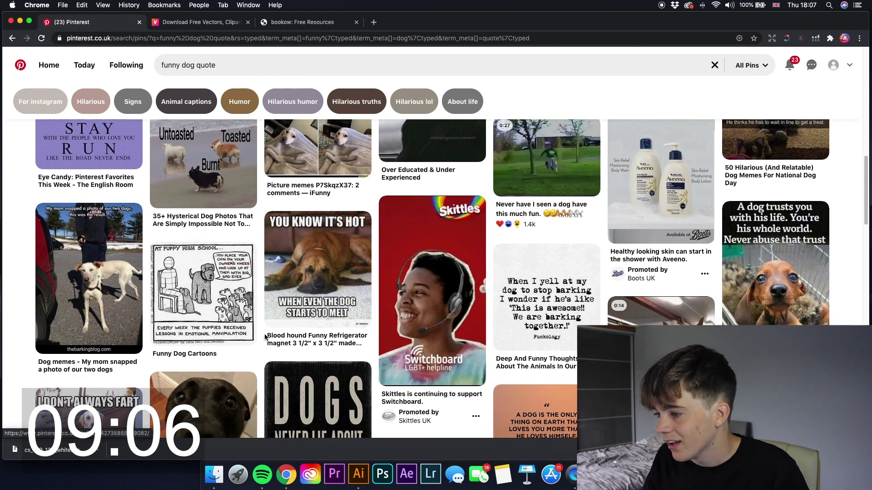
scroll(432, 236, "down", 3)
scroll(290, 300, "down", 2)
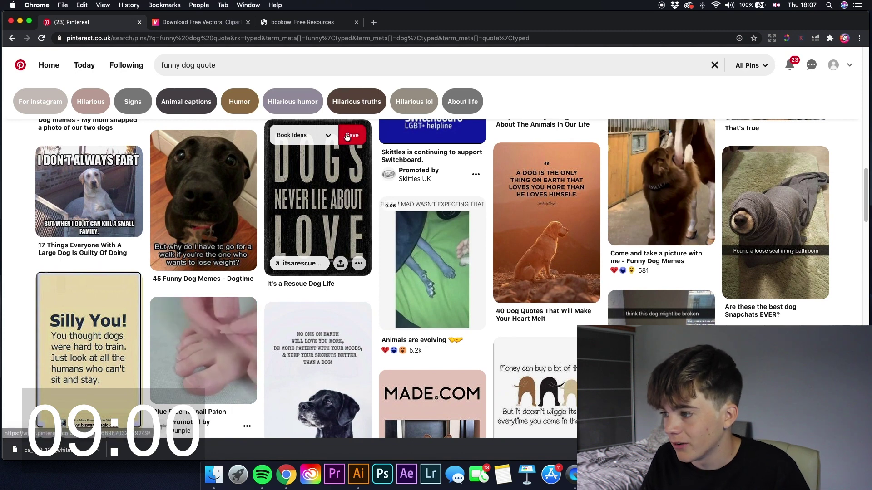
left_click(348, 136)
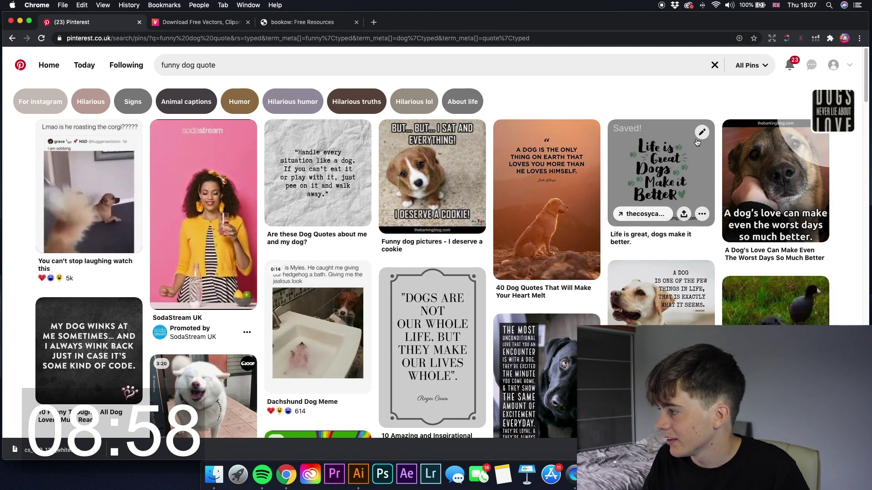
- Examine more funny dog quote pins, including the saved ones, for book cover ideas
scroll(325, 257, "down", 10)
scroll(422, 262, "down", 10)
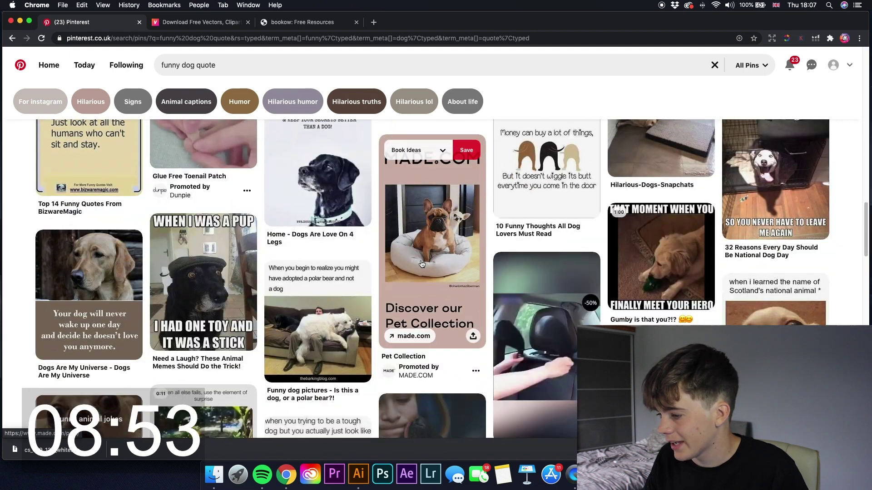
scroll(422, 264, "down", 10)
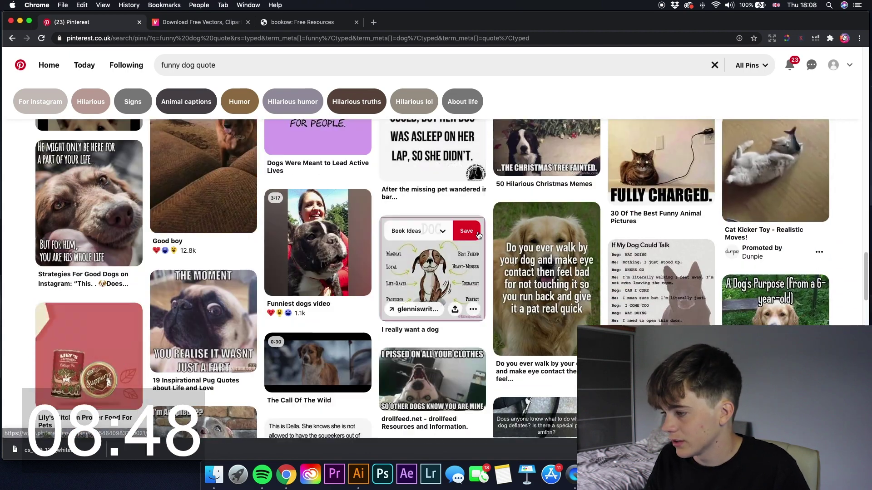
scroll(478, 235, "down", 5)
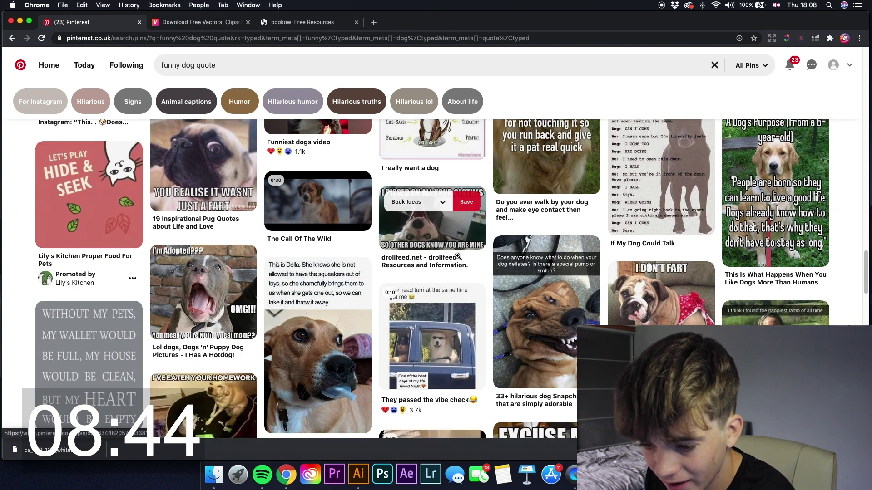
scroll(457, 258, "down", 10)
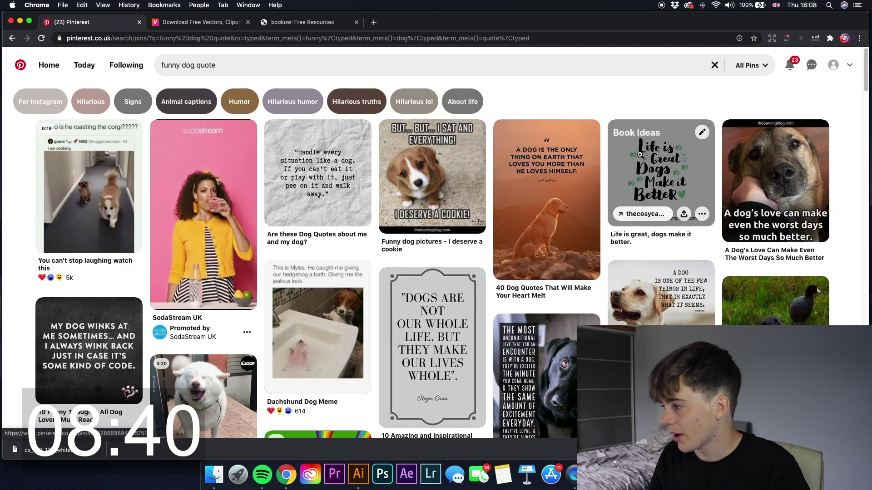
scroll(344, 310, "down", 10)
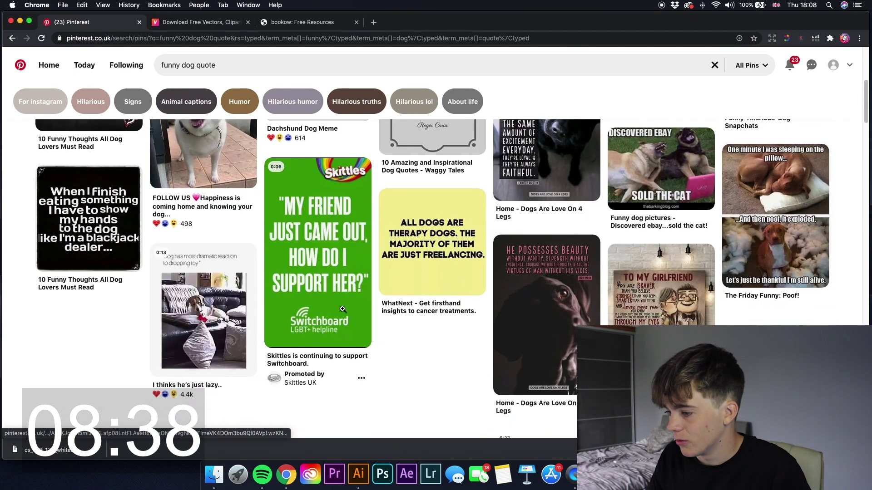
scroll(344, 311, "up", 5)
scroll(553, 232, "down", 7)
scroll(552, 233, "up", 5)
scroll(552, 233, "up", 8)
scroll(426, 254, "down", 4)
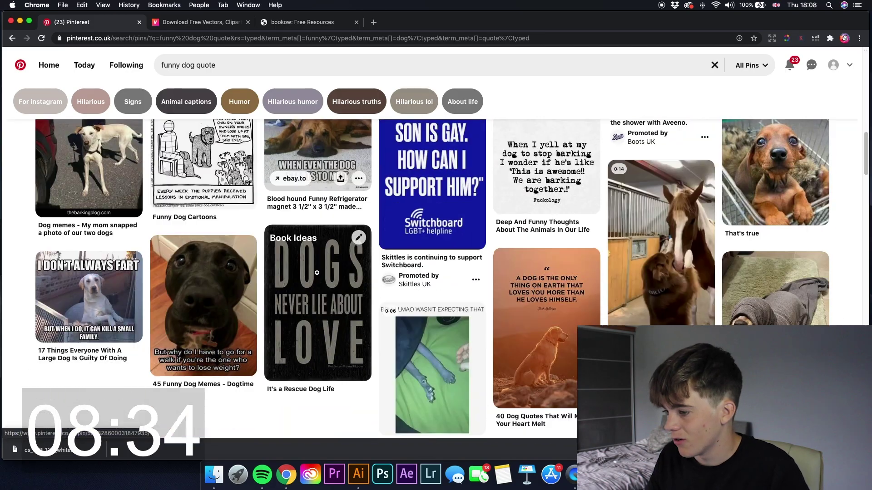
scroll(468, 286, "down", 10)
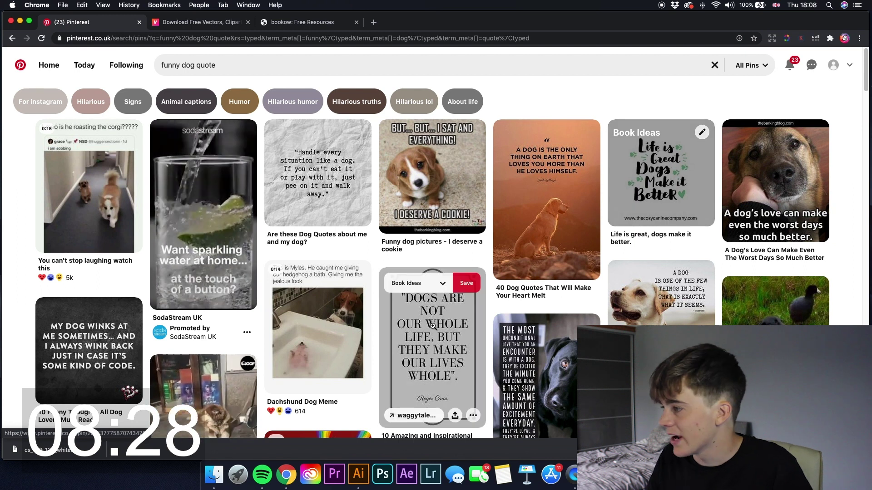
- Switch to the KDP paperback cover template document in Illustrator
left_click(358, 477)
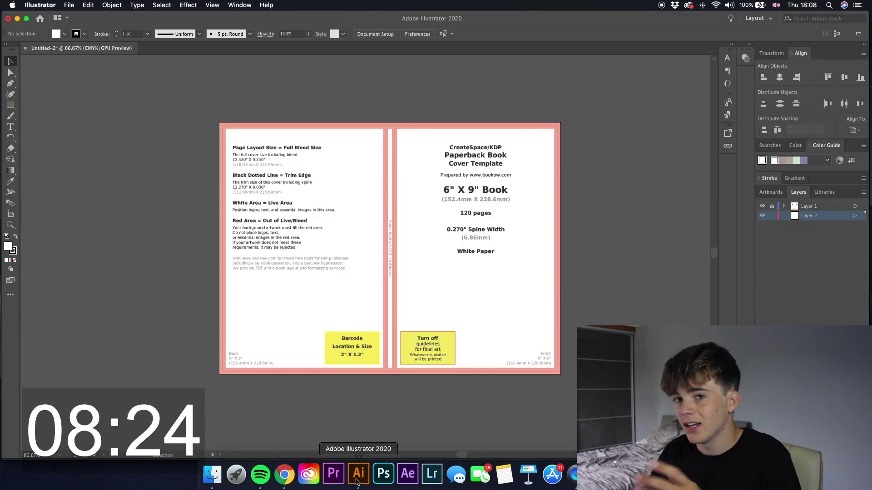
- Draw a rectangle about 18.1 x 11.6 in covering the whole cover on Layer 2 and hide the template layer
left_click(9, 106)
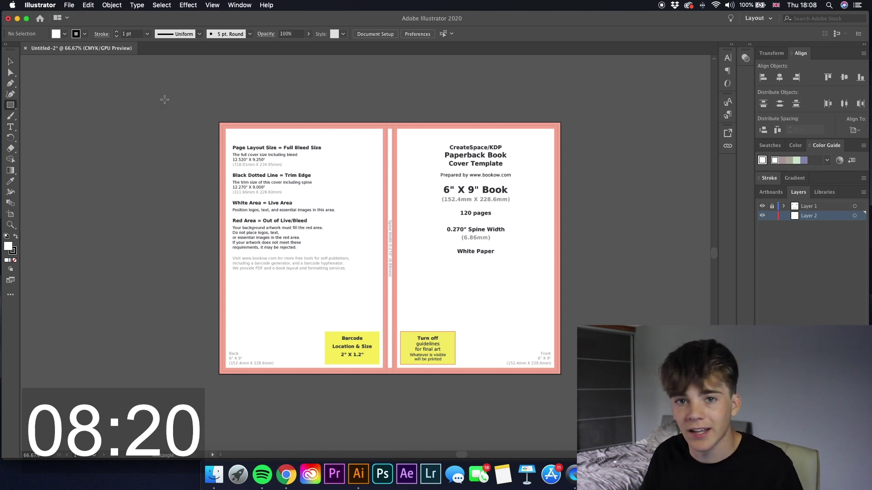
left_click_drag(136, 91, 630, 408)
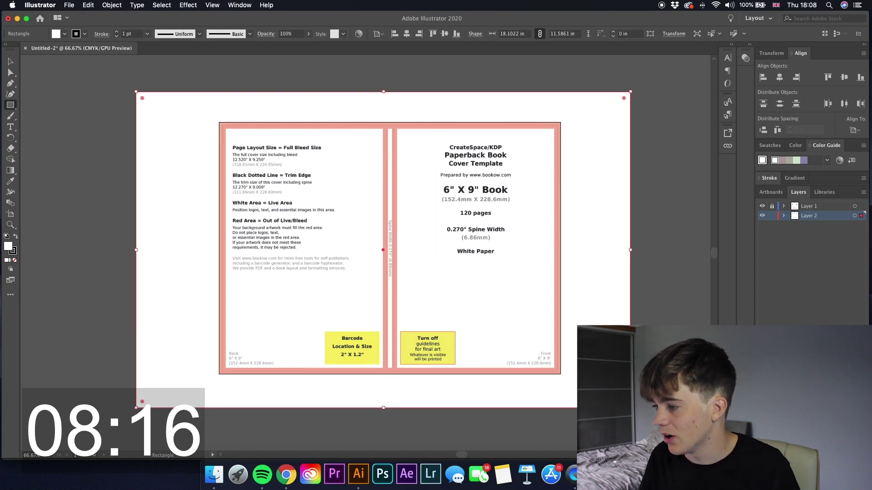
left_click(762, 207)
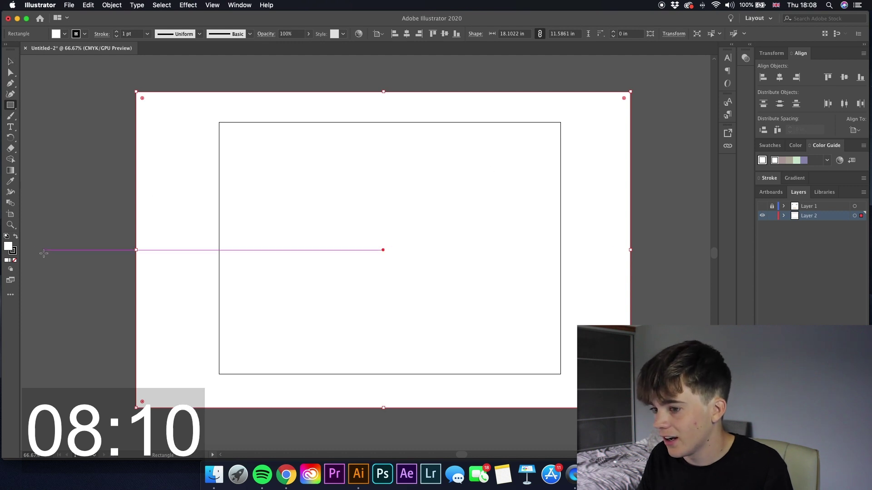
- Remove the background rectangle's stroke and fill it with black
left_click(13, 253)
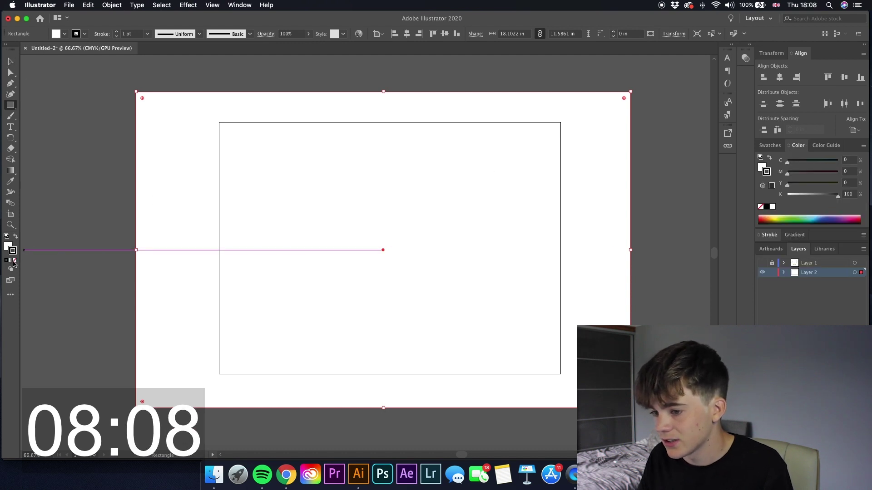
left_click(15, 261)
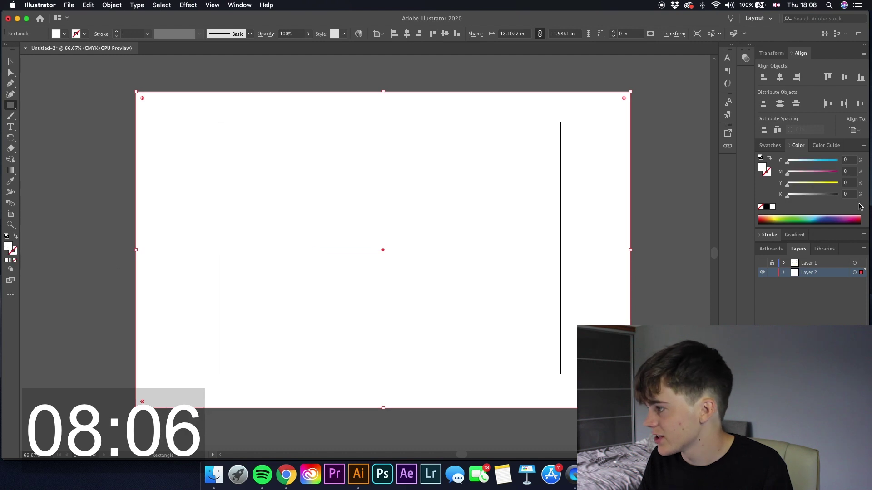
left_click(766, 207)
- Center the black background rectangle horizontally on the artboard
key("v")
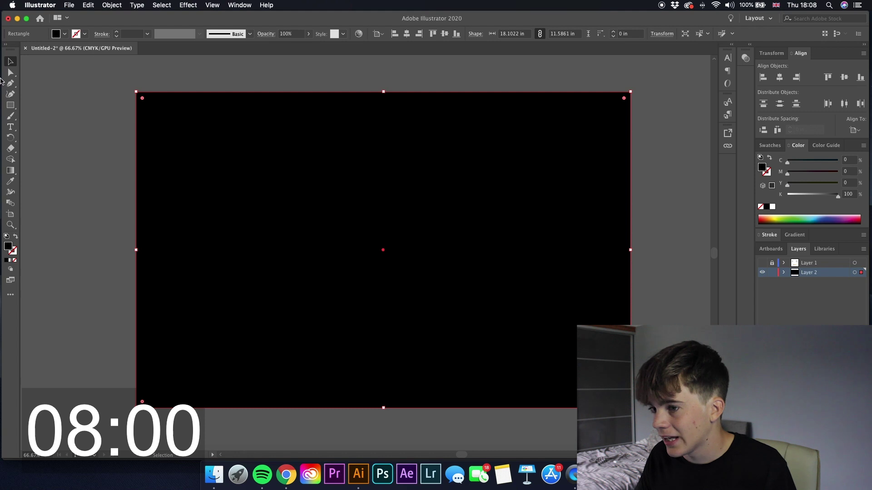
left_click(10, 105)
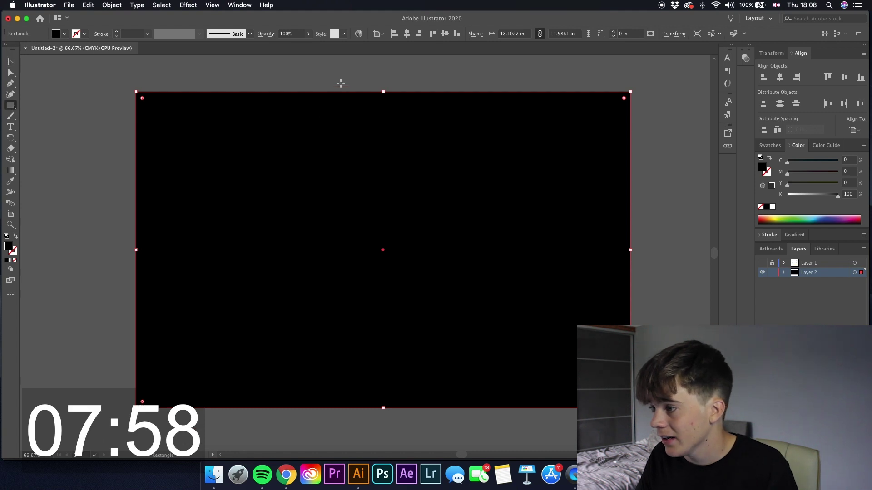
left_click(8, 62)
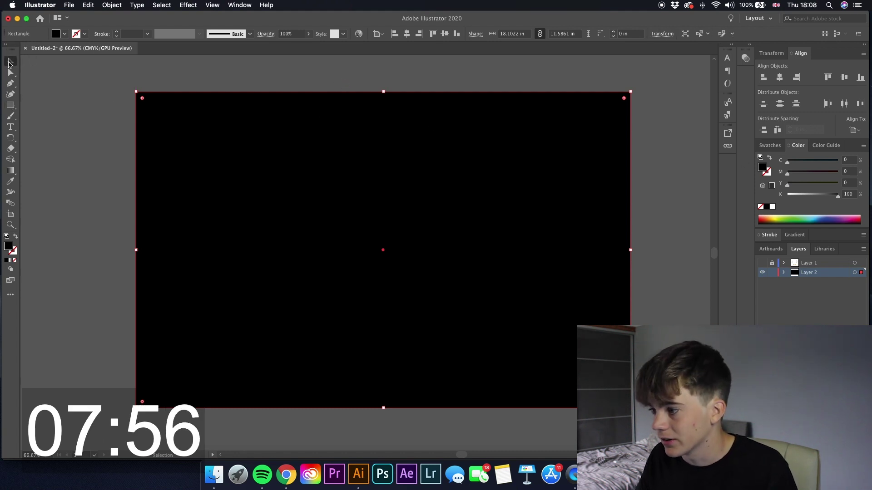
left_click(779, 78)
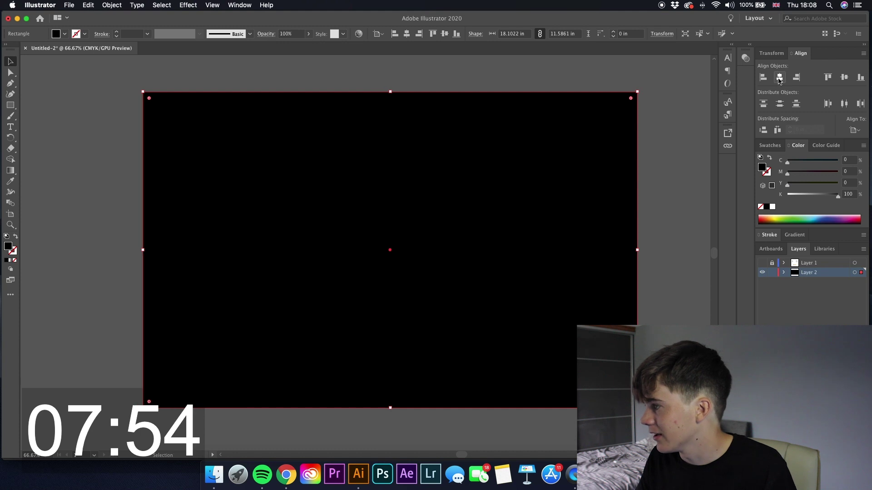
- Draw a tall spine rectangle about 1.4 x 12 in over the background and center it horizontally
left_click(232, 84)
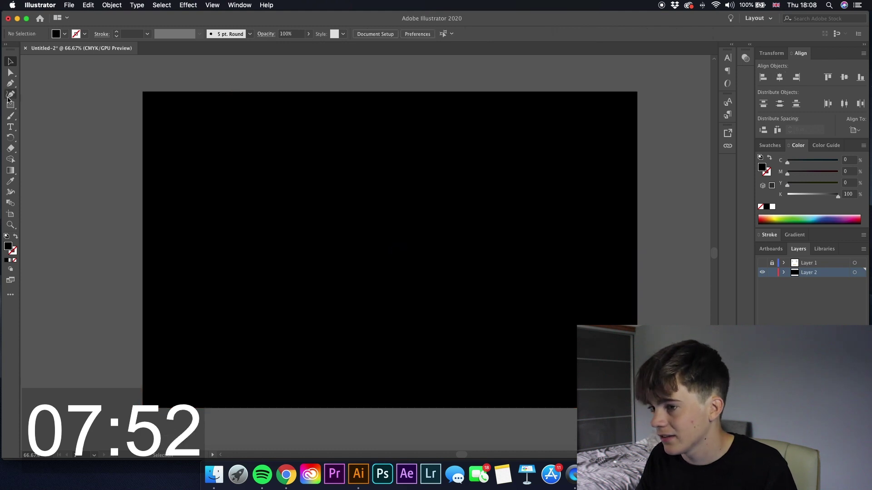
left_click_drag(341, 87, 380, 415)
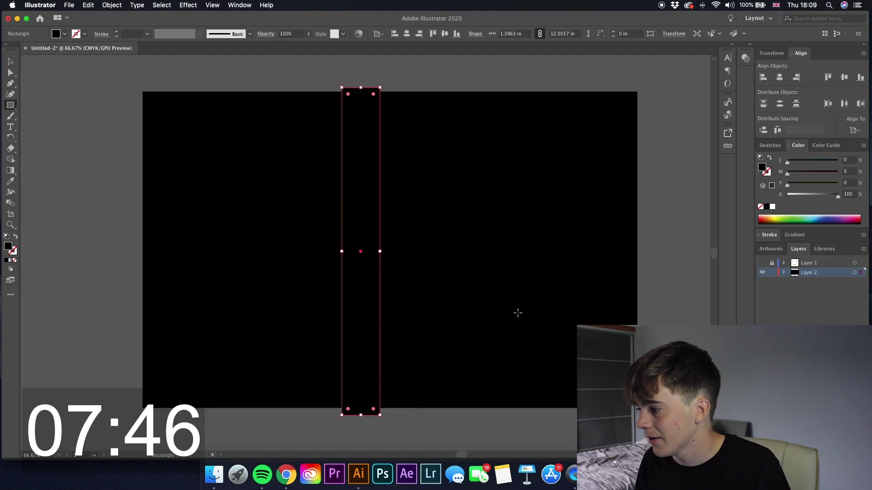
left_click(781, 81)
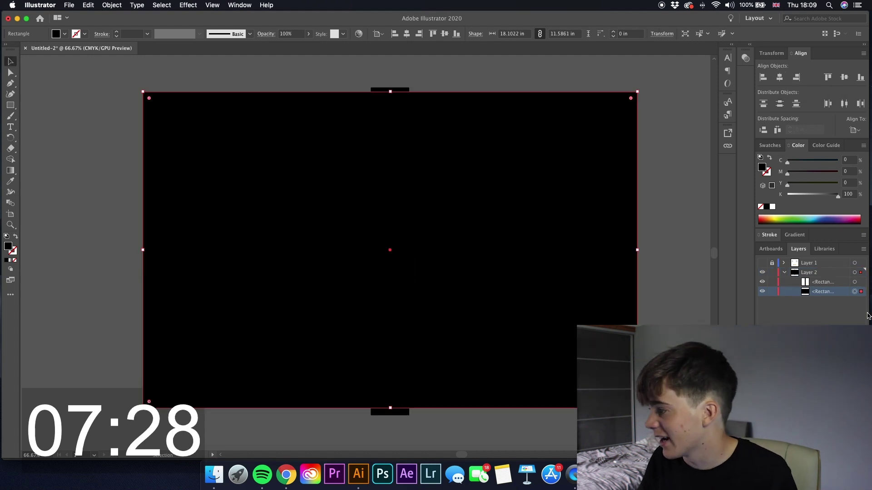
- Fill the spine rectangle with gray at 64% K
left_click(855, 282)
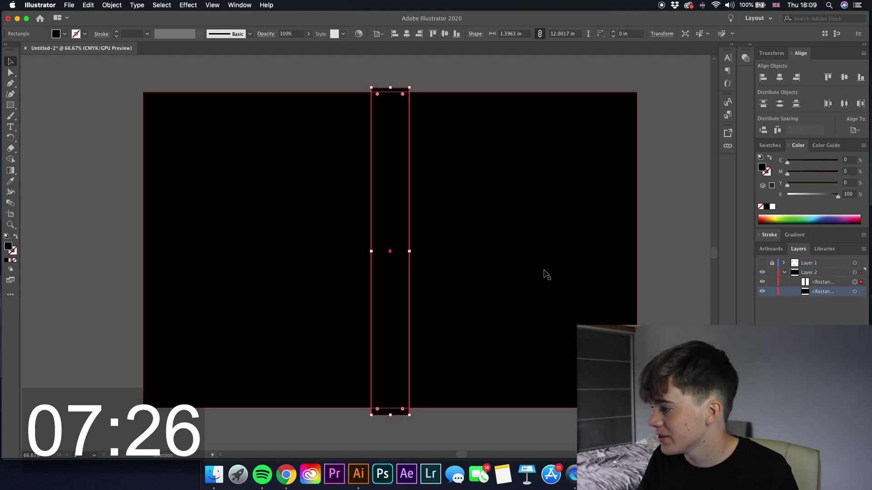
left_click(773, 207)
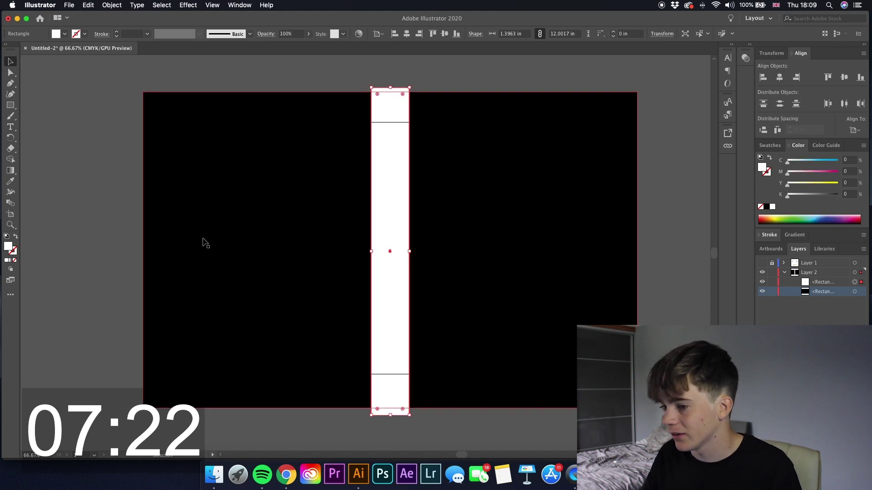
left_click(817, 222)
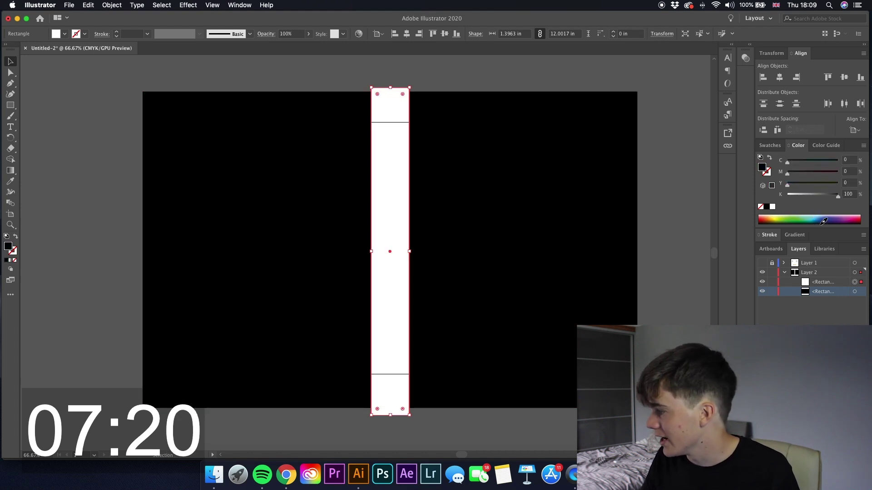
left_click(808, 221)
left_click(769, 207)
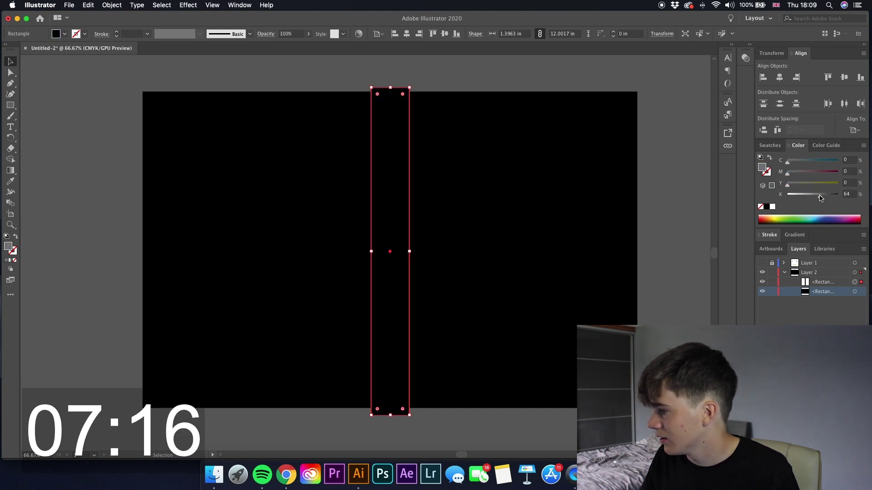
left_click_drag(821, 198, 820, 198)
left_click(39, 83)
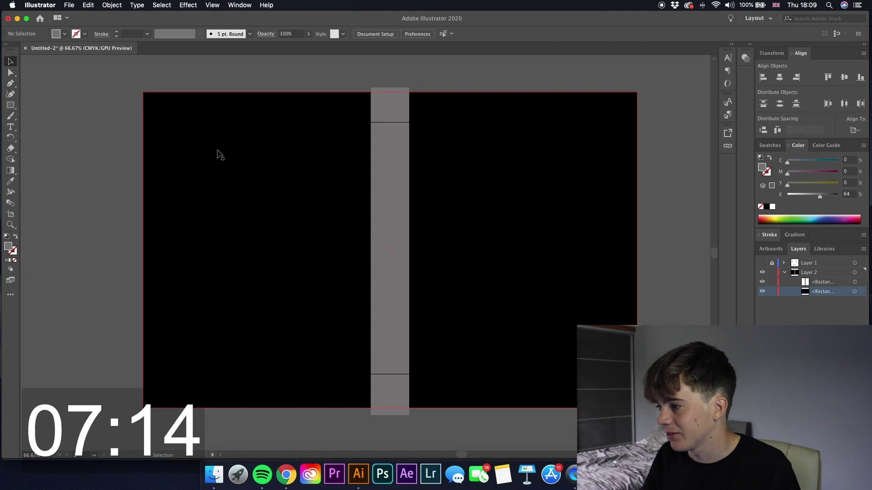
- Check the dog quote pins on Pinterest in Chrome for the cover wording and return to the Illustrator document
scroll(220, 155, "right", 3)
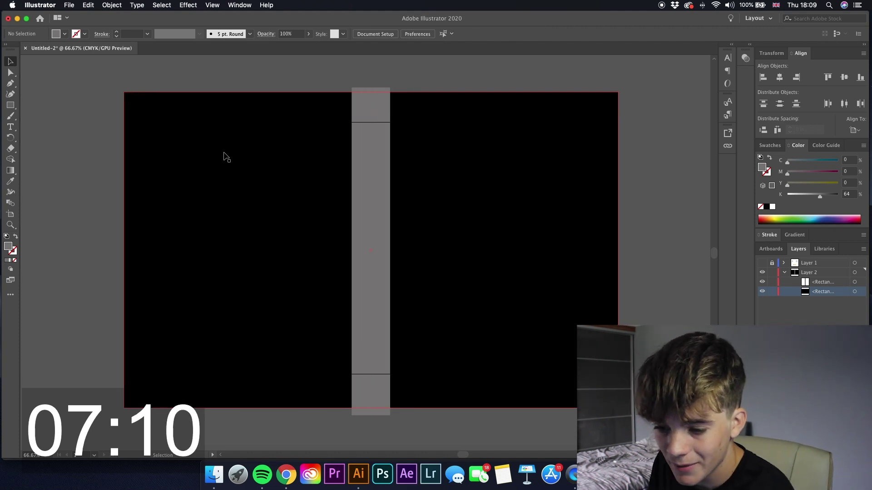
left_click(286, 475)
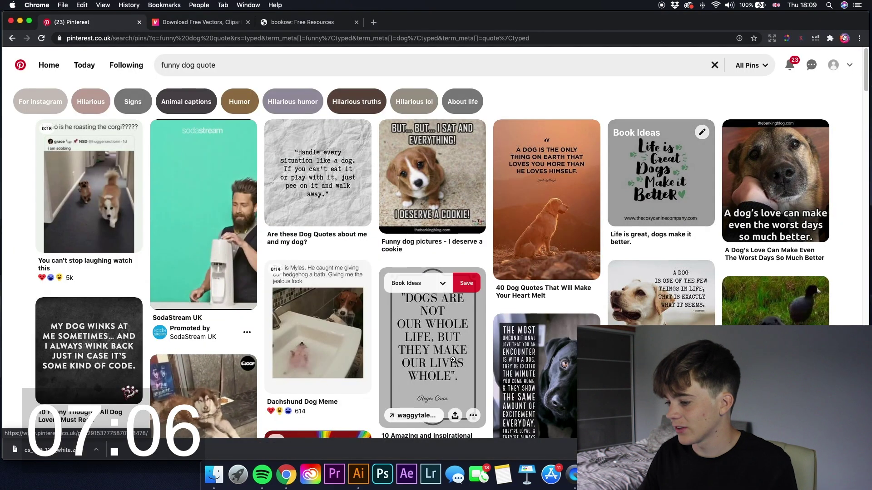
left_click(359, 474)
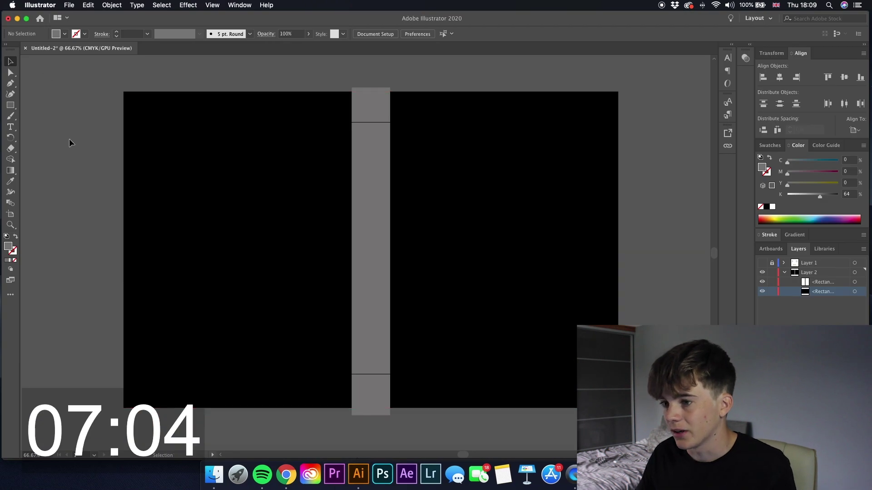
- Add the text "LIFE IS GREAT BUT DOGS MAKE IT BETTER" near the top of the front cover
left_click(423, 157)
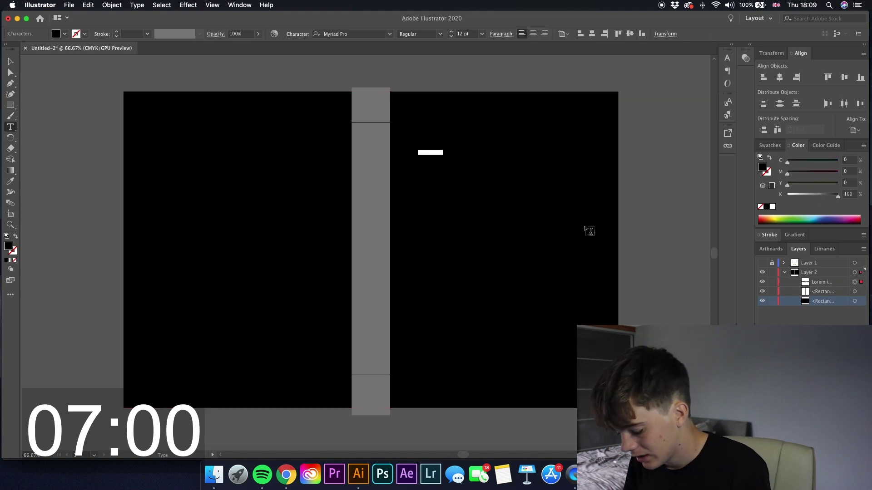
type("L")
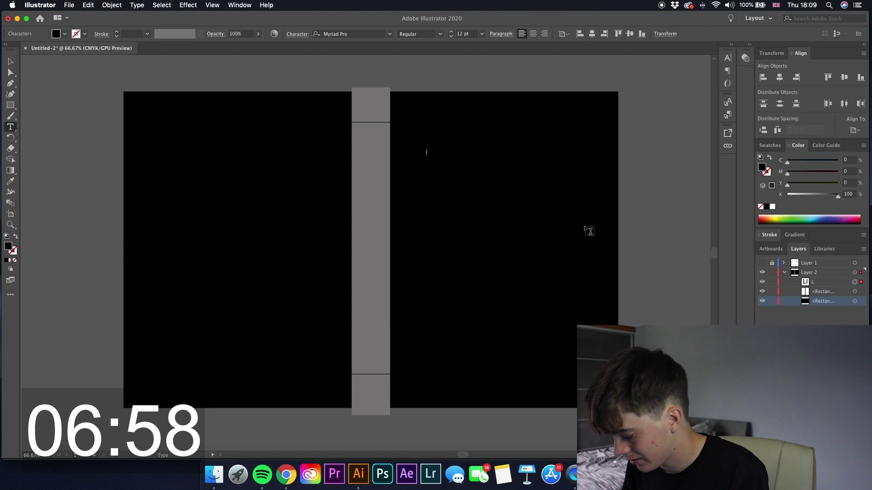
type("OGO")
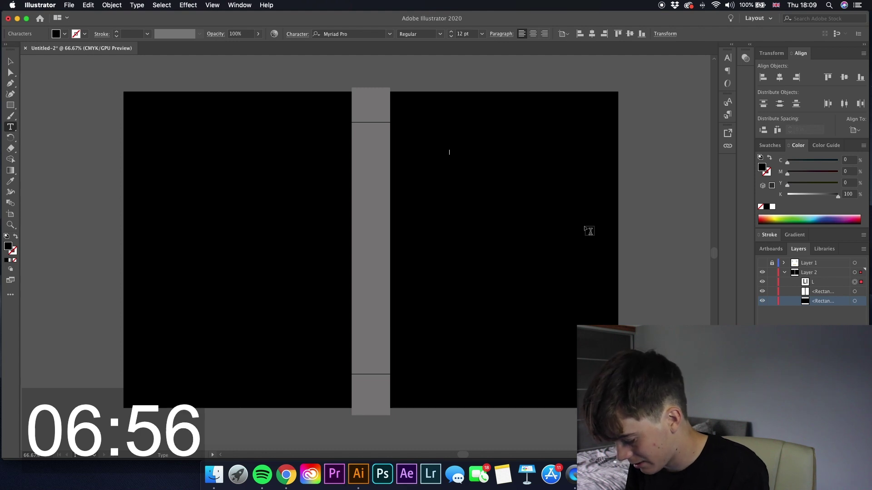
type("i")
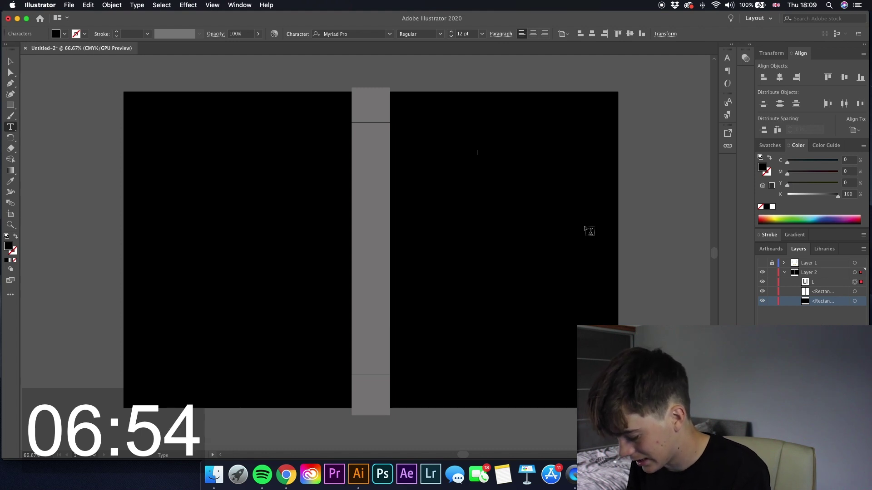
type("ma")
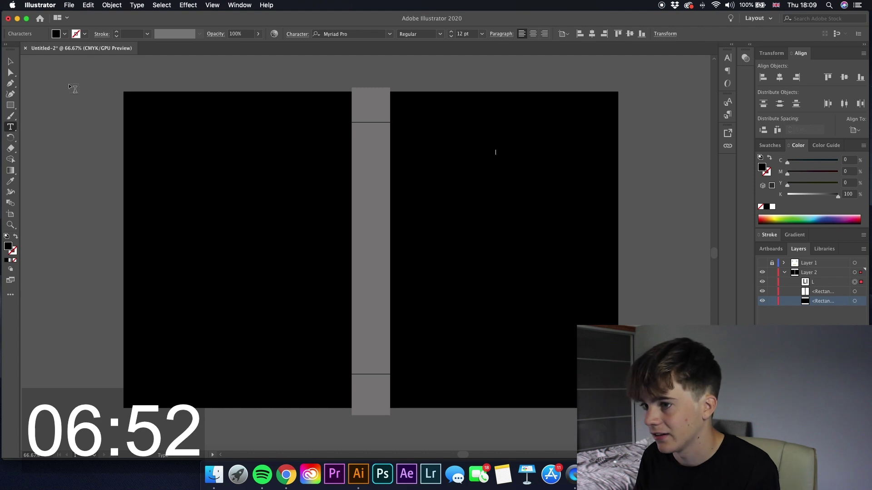
left_click(10, 61)
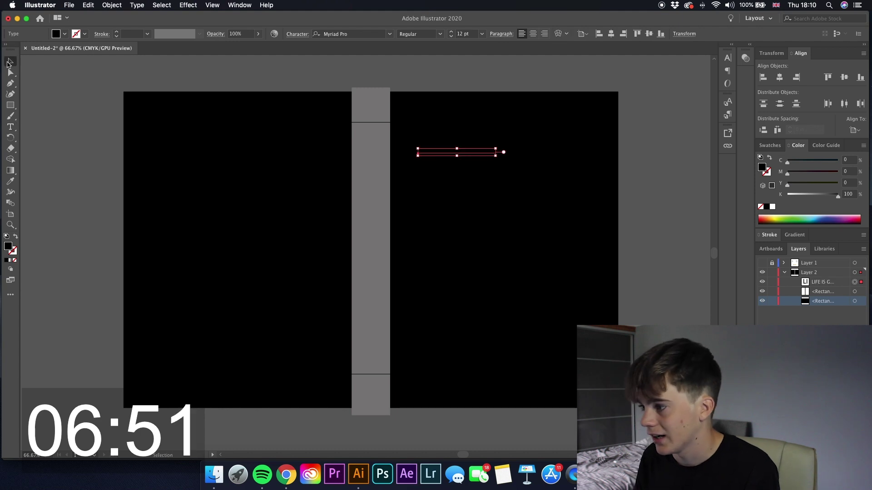
- Set the fill of the whole quote text to white
triple_click(452, 153)
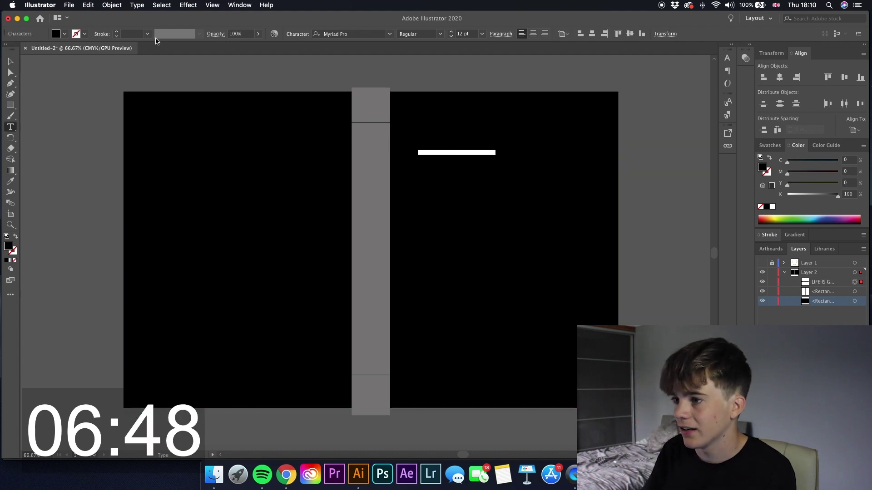
left_click(65, 34)
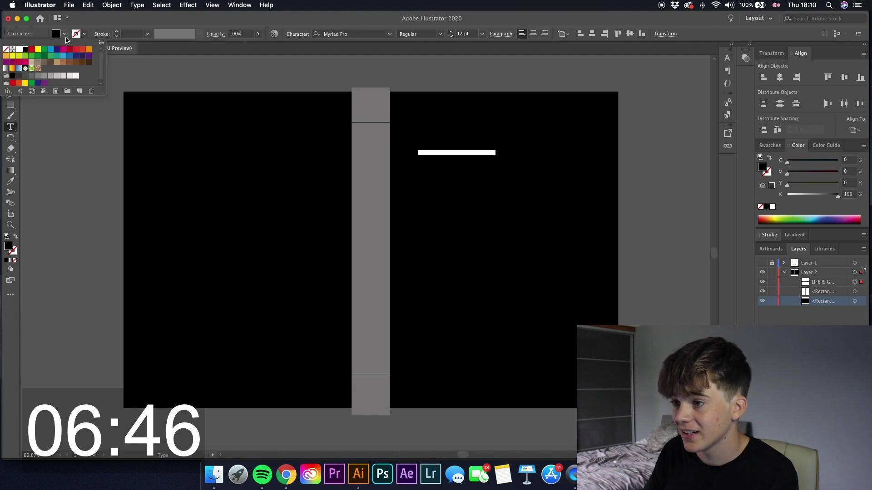
left_click(19, 50)
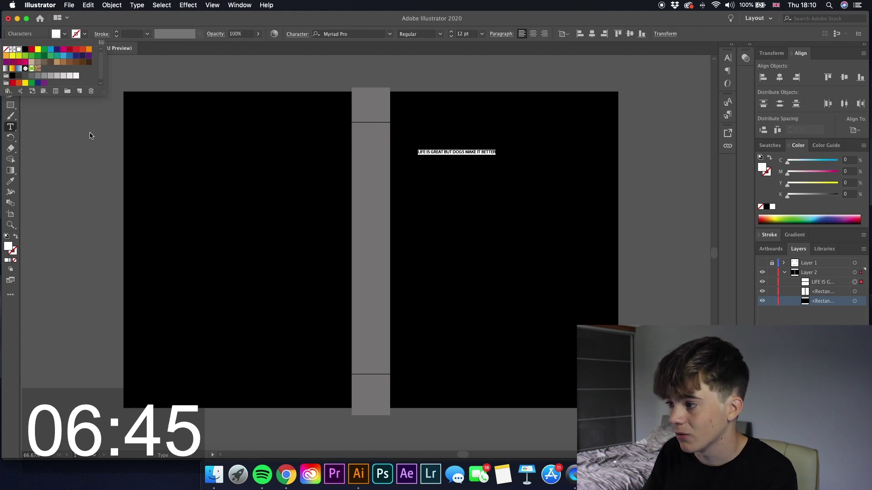
- Try a 2 pt stroke on the quote text
left_click(117, 36)
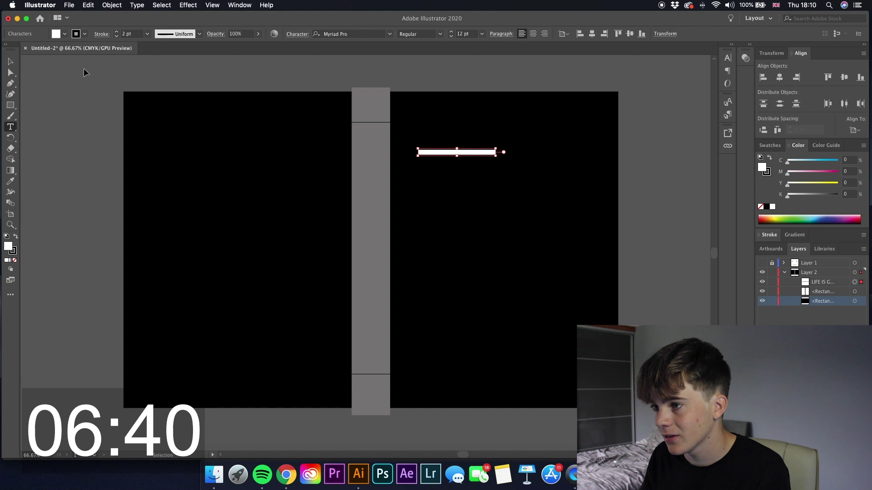
key("Down")
key("Down")
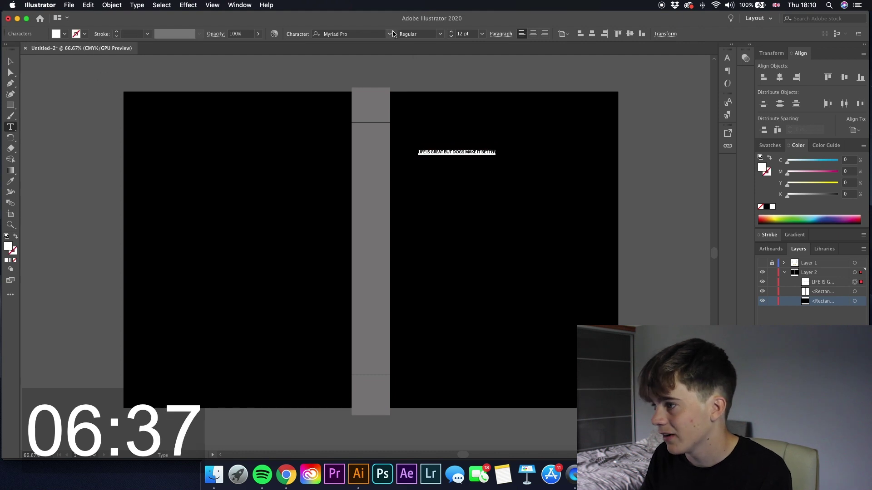
- Enlarge the quote text to about 37.7 pt and move it up toward the top of the front cover
left_click(7, 62)
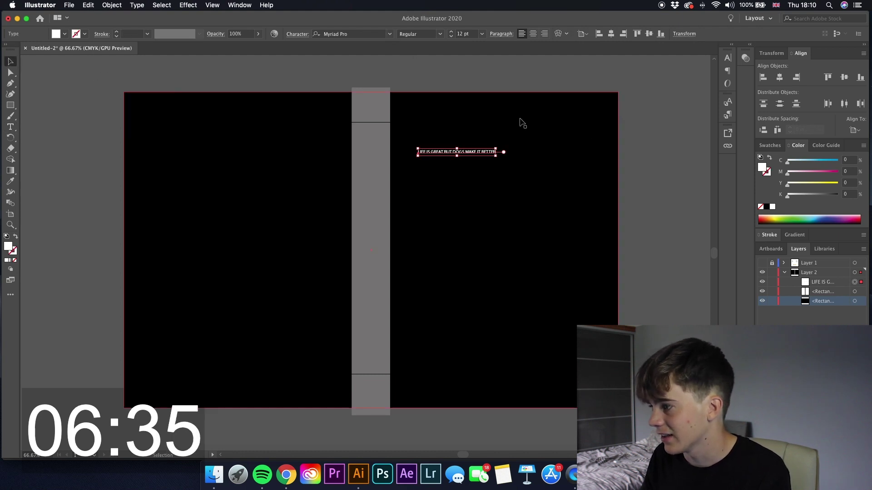
left_click_drag(502, 154, 580, 200)
key("super+z")
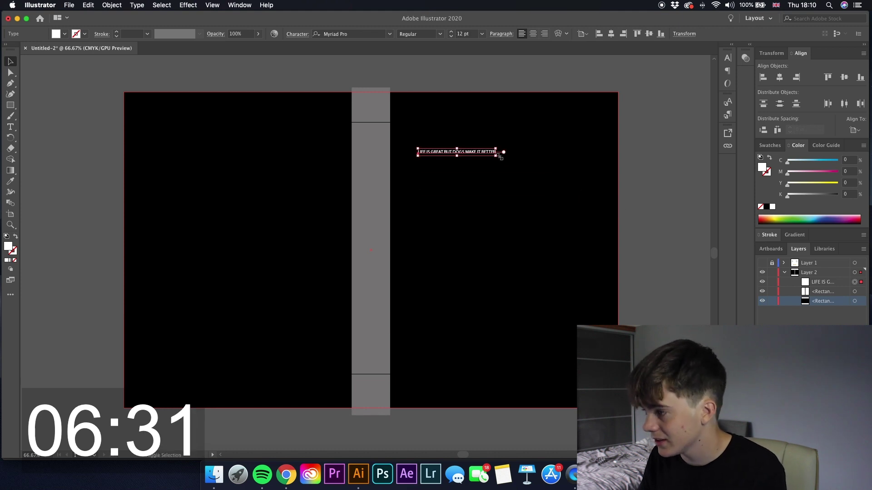
left_click_drag(496, 155, 663, 206)
left_click_drag(576, 158, 603, 136)
- Break the quote after "LIFE IS GREAT" so the rest starts on a second line
key("t")
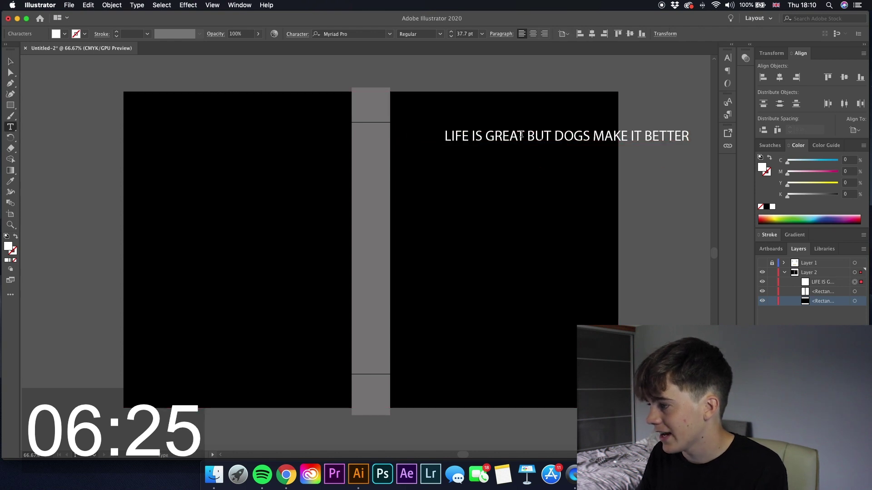
left_click(525, 135)
key("Return")
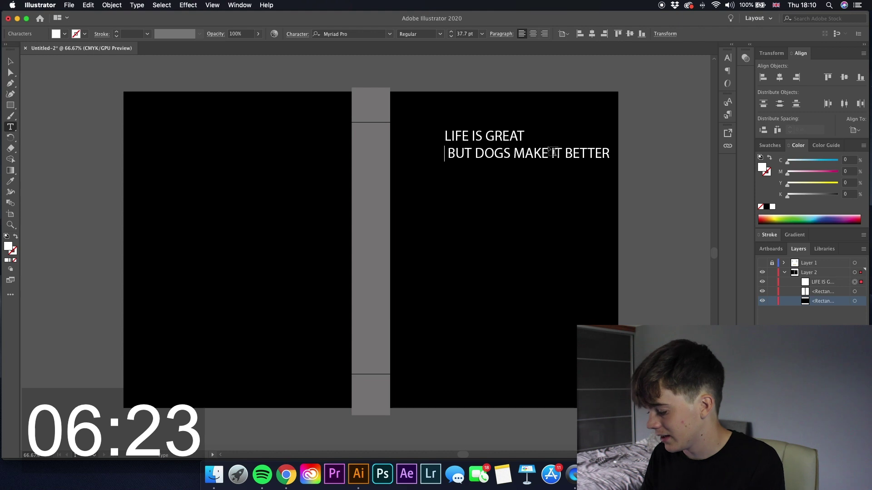
- Remove the leading spaces and break the quote into four lines: LIFE IS GREAT, BUT DOGS, MAKE IT, BETTER
key("Right")
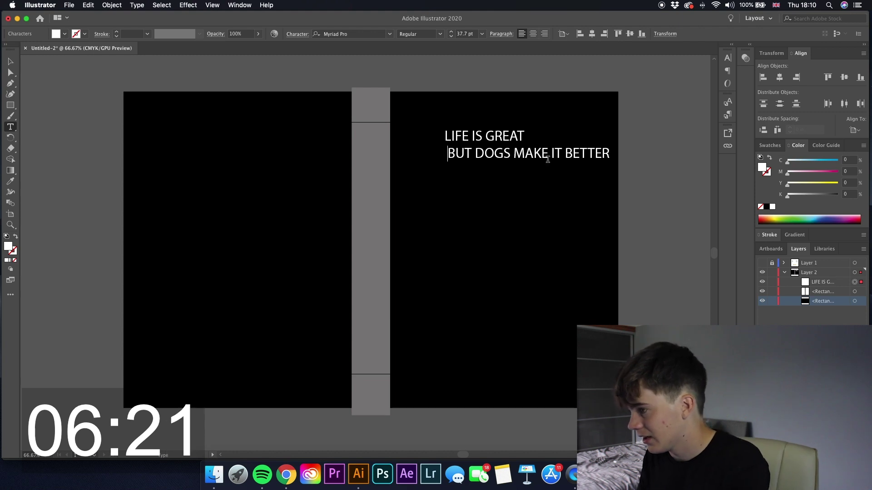
key("BackSpace")
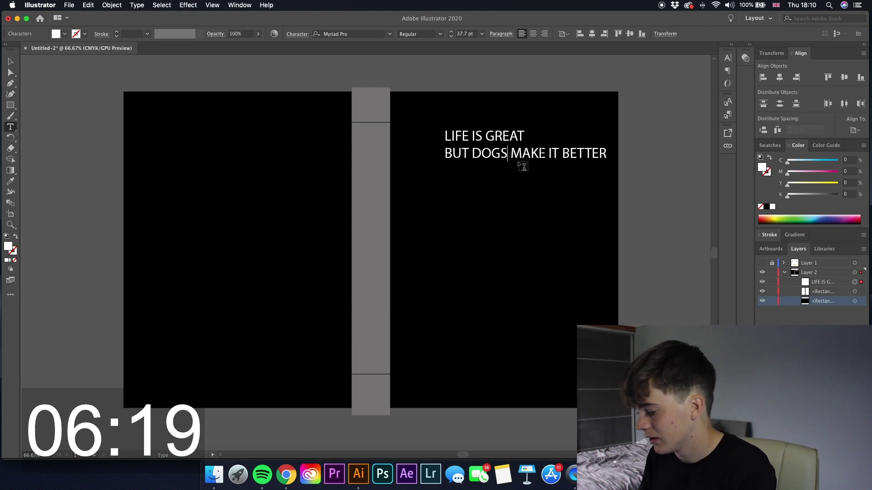
key("Return")
key("Right")
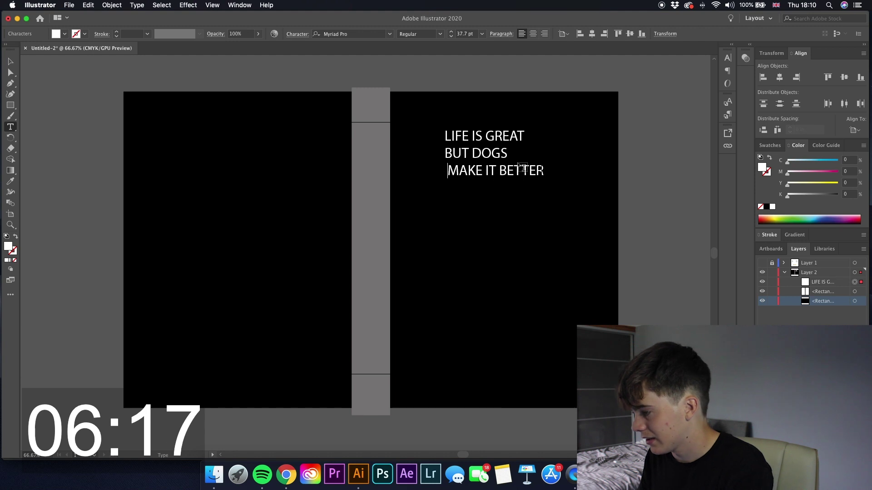
key("BackSpace")
left_click(498, 172)
key("Return")
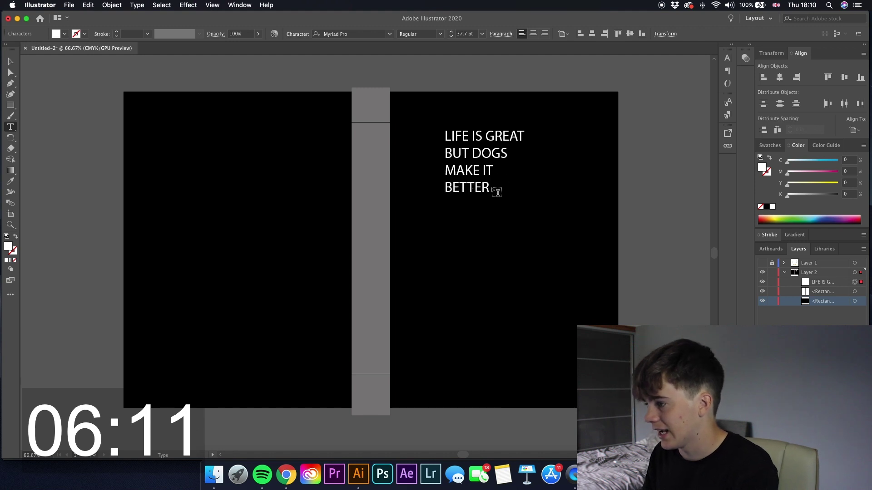
- Center-align all four lines of the quote text
left_click_drag(490, 189, 447, 130)
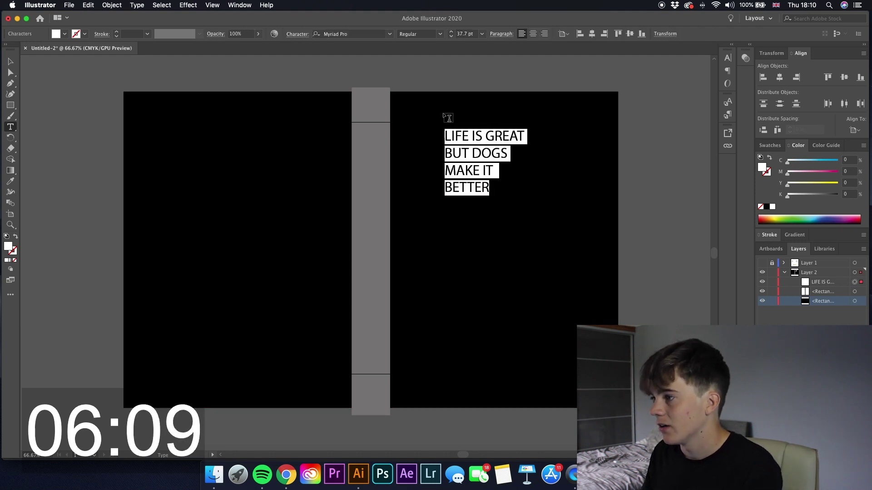
left_click(534, 35)
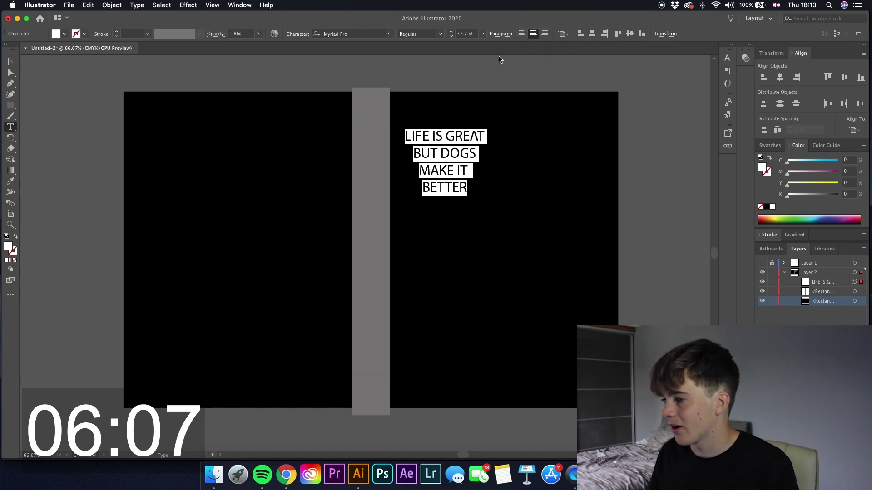
left_click(11, 61)
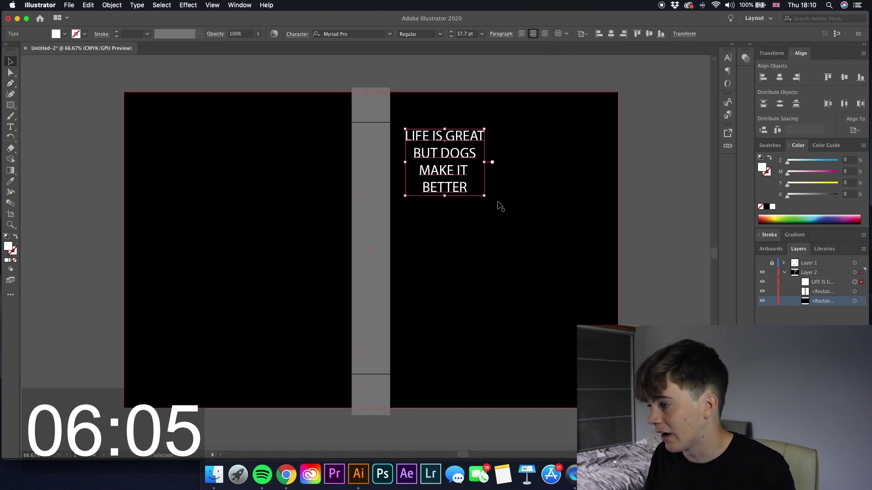
left_click_drag(481, 197, 645, 260)
key("super+z")
key("super+z")
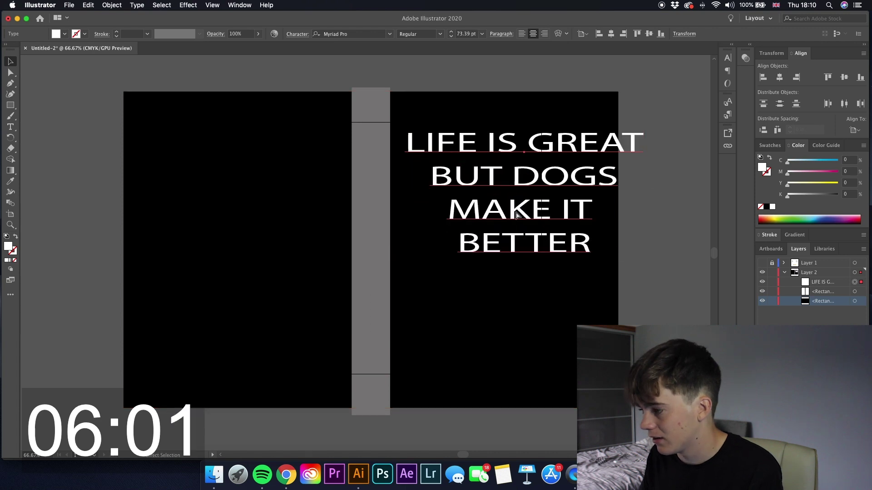
- Enlarge the quote text proportionally to about 69 pt and position it in the upper part of the front cover
left_click_drag(484, 196, 550, 250)
left_click_drag(468, 238, 503, 209)
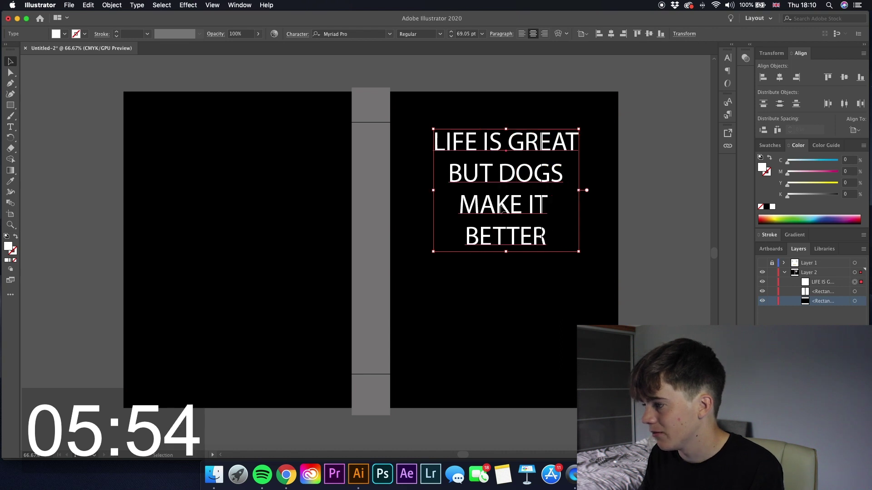
left_click(353, 62)
- Shrink the black background rectangle from its corners until its edges meet the template's horizontal lines at the spine
left_click(410, 140)
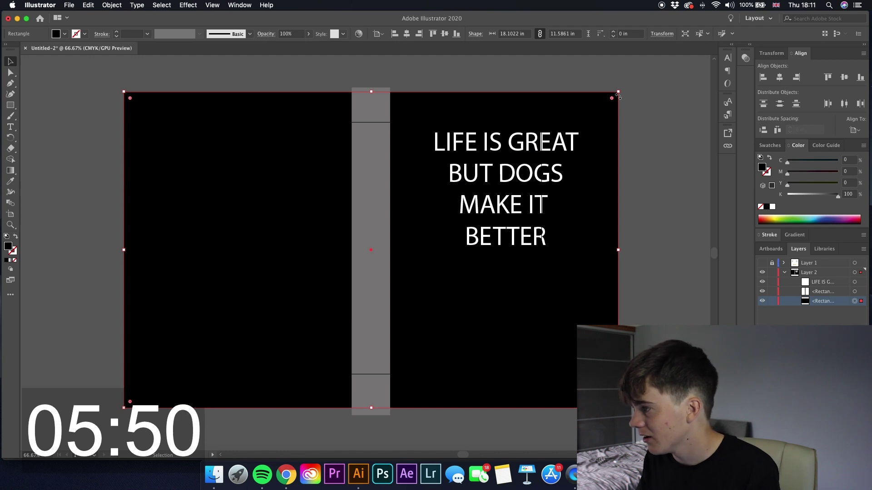
left_click_drag(618, 93, 543, 123)
left_click_drag(124, 122, 210, 150)
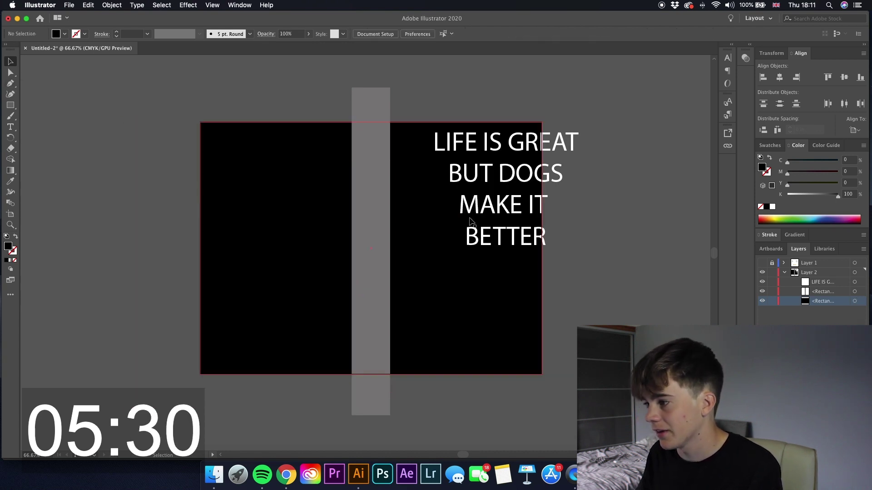
- Move the quote text inside the resized front cover and reduce it to about 60.6 pt
left_click(541, 236)
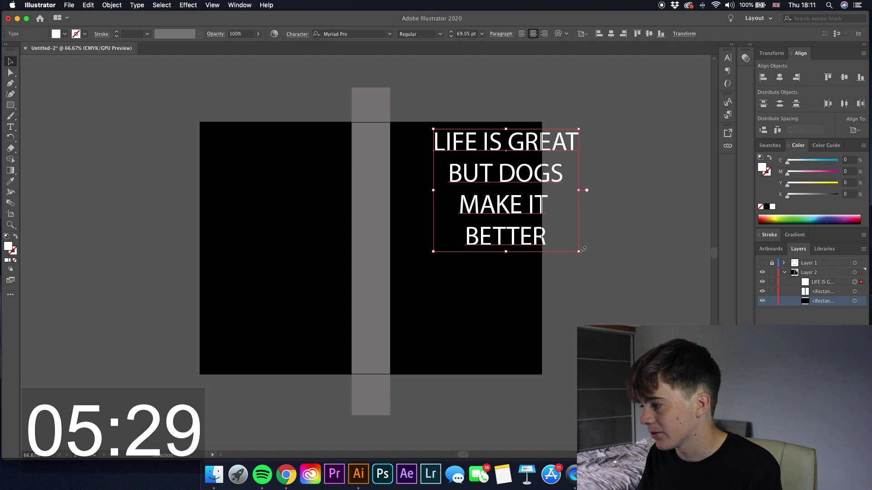
left_click_drag(535, 230, 498, 245)
left_click_drag(541, 268, 536, 250)
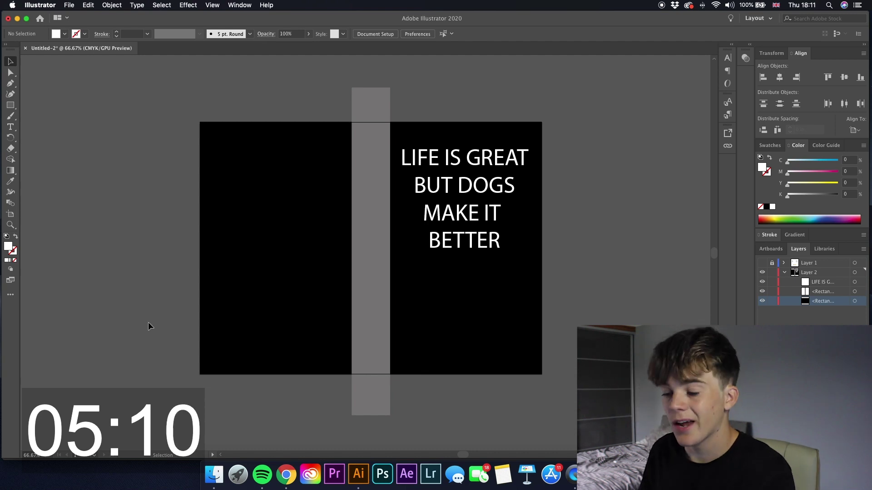
double_click(476, 219)
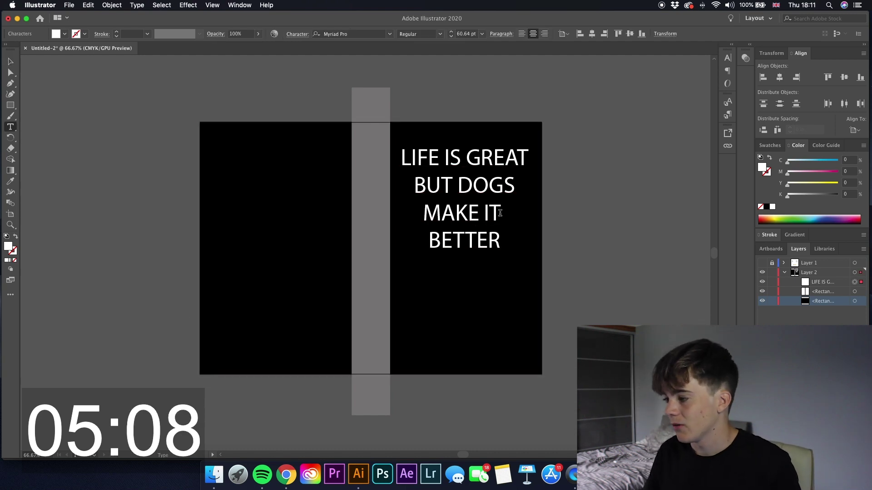
left_click_drag(500, 213, 412, 148)
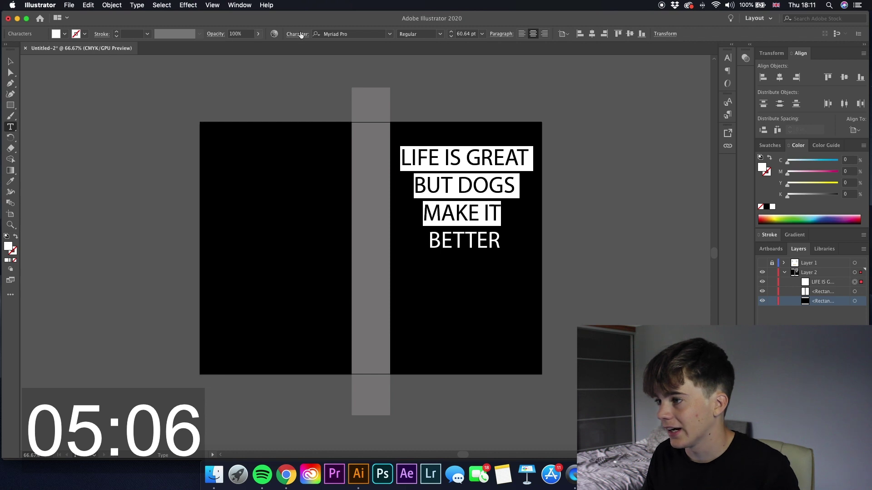
left_click(390, 36)
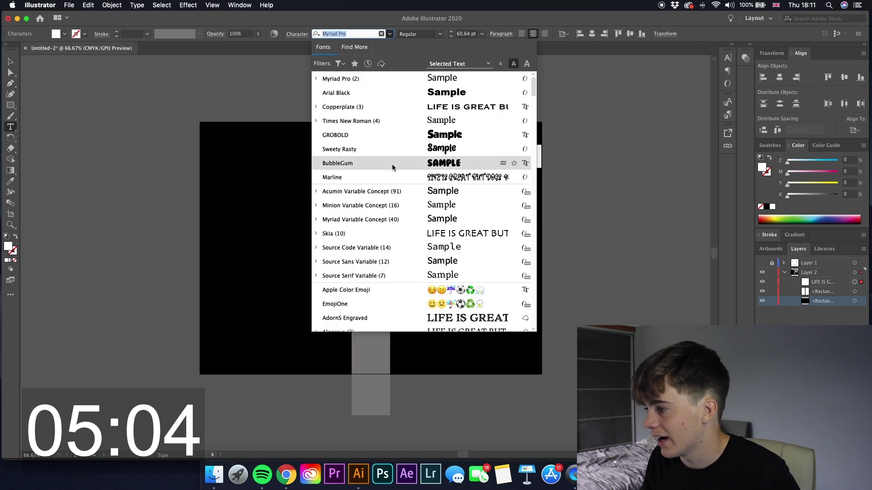
left_click(389, 33)
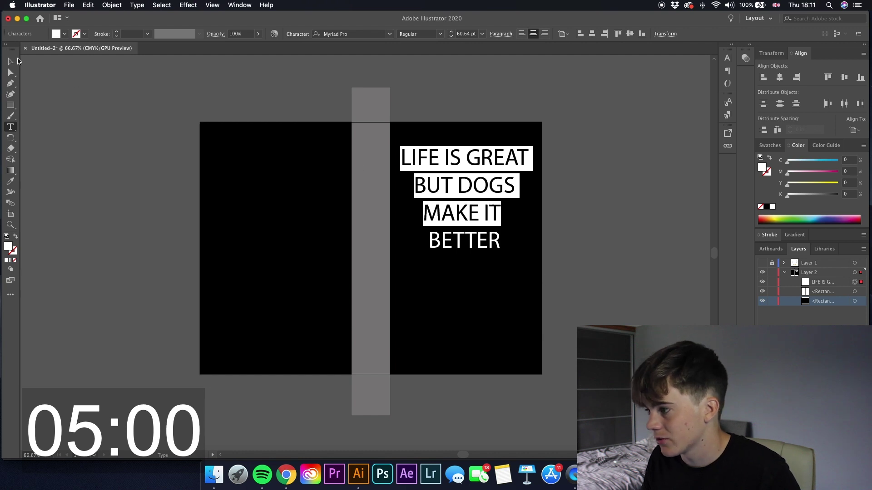
- Move the quote text off the cover onto the empty canvas, preview fonts on it and set it to BubbleGum
left_click(17, 60)
left_click_drag(479, 156, 630, 159)
left_click(390, 34)
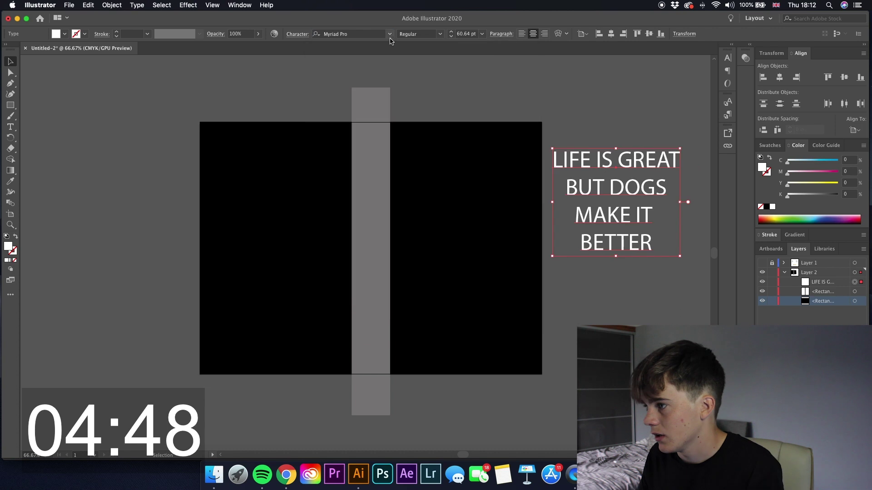
left_click(390, 35)
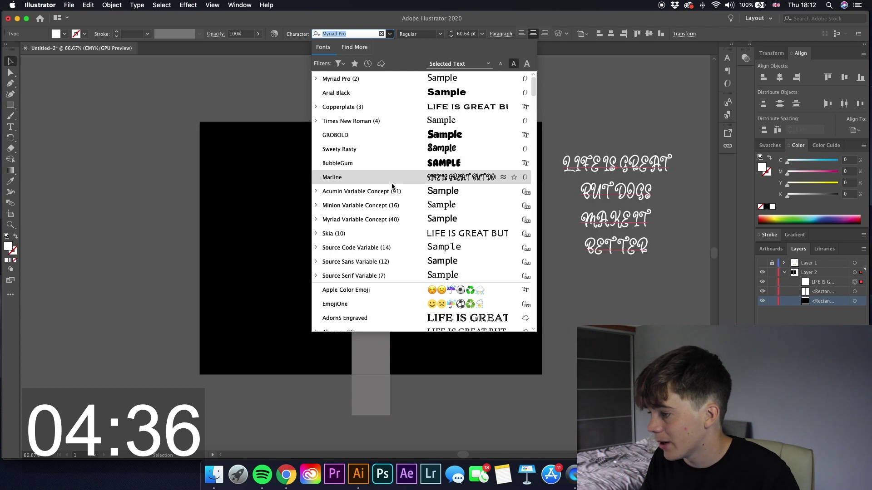
scroll(416, 268, "down", 15)
scroll(416, 271, "down", 10)
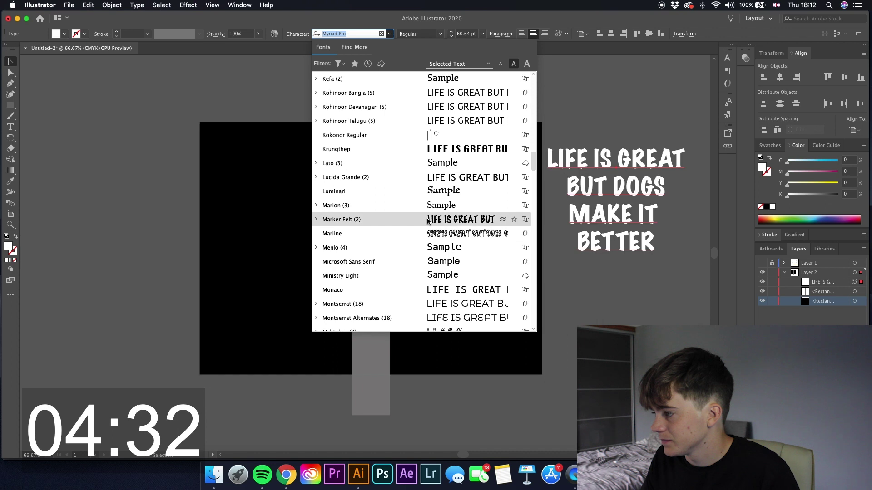
scroll(429, 227, "down", 15)
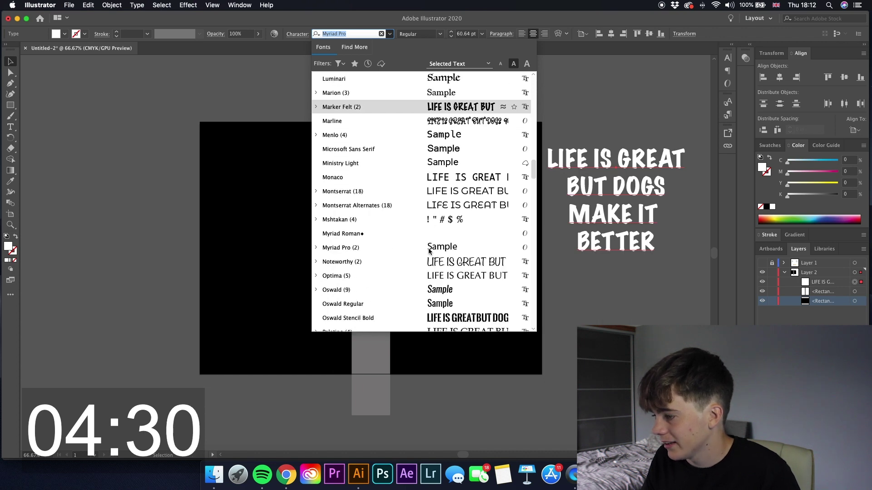
scroll(431, 257, "down", 10)
scroll(431, 257, "up", 20)
scroll(429, 245, "up", 3)
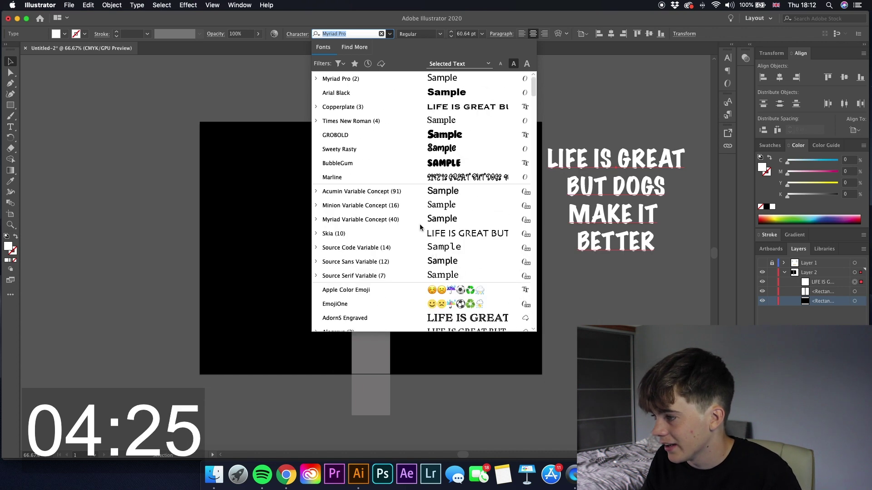
left_click(406, 163)
- Move the quote text back onto the front cover and reduce it to about 54.3 pt
left_click_drag(630, 193, 476, 186)
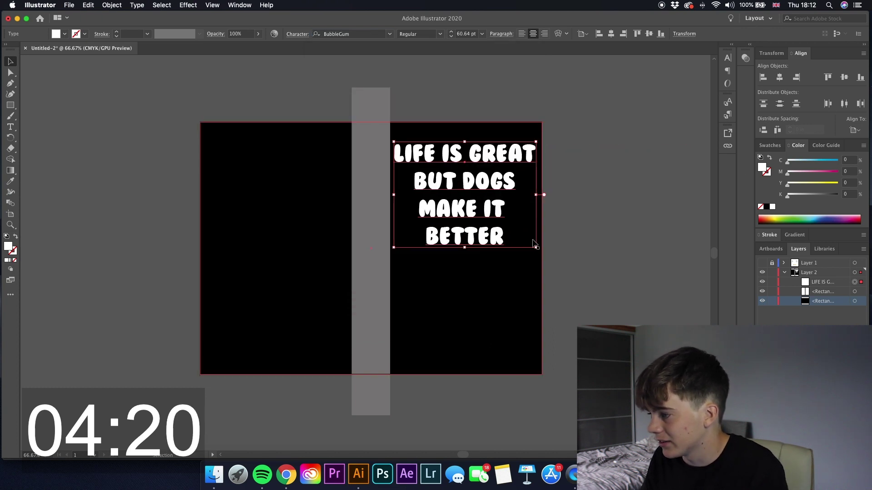
left_click_drag(535, 248, 521, 237)
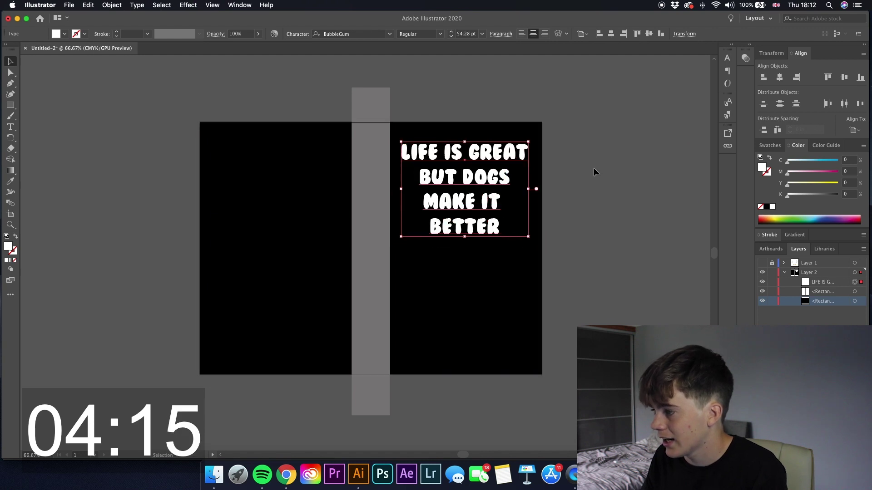
left_click(525, 195)
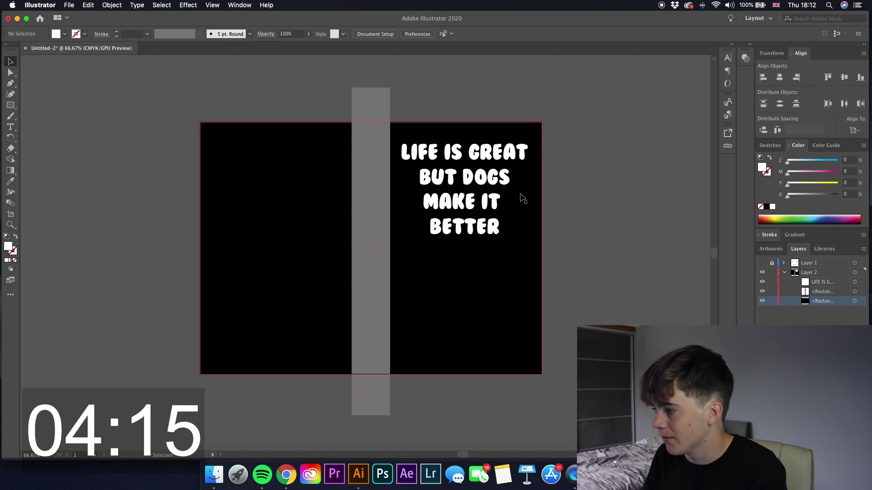
- Try the Sweety Rasty font on the word BETTER
left_click(492, 202)
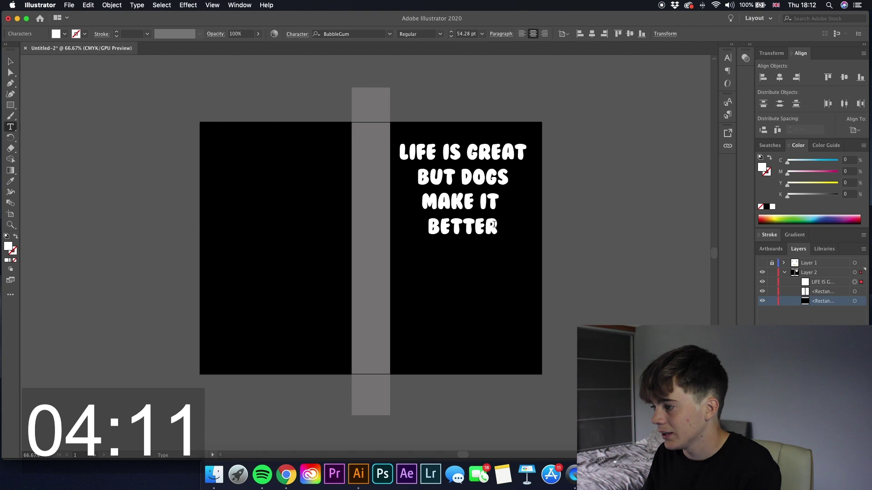
left_click_drag(498, 226, 440, 223)
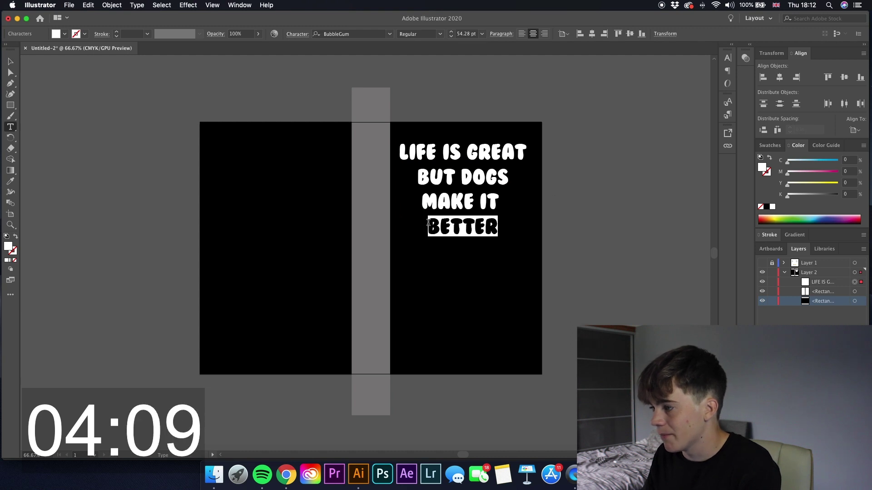
left_click(390, 33)
left_click(390, 164)
left_click(615, 181, "super")
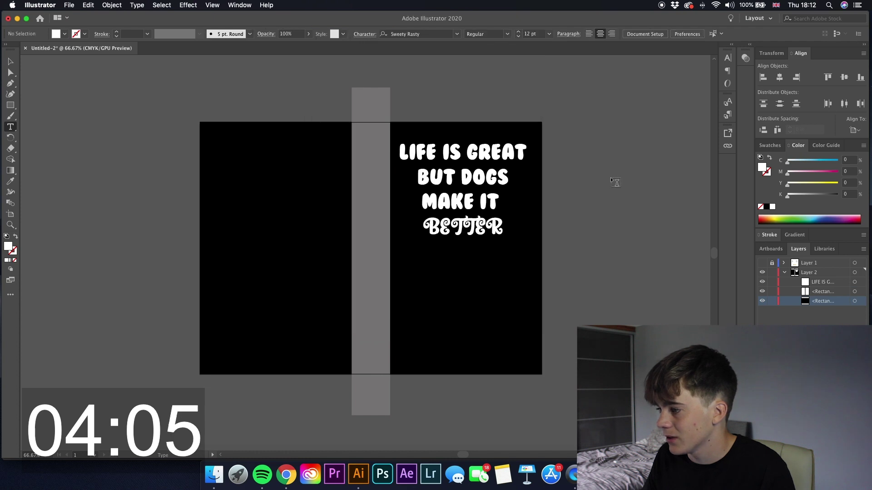
- Undo the font change on the word BETTER and deselect the text
key("super+z")
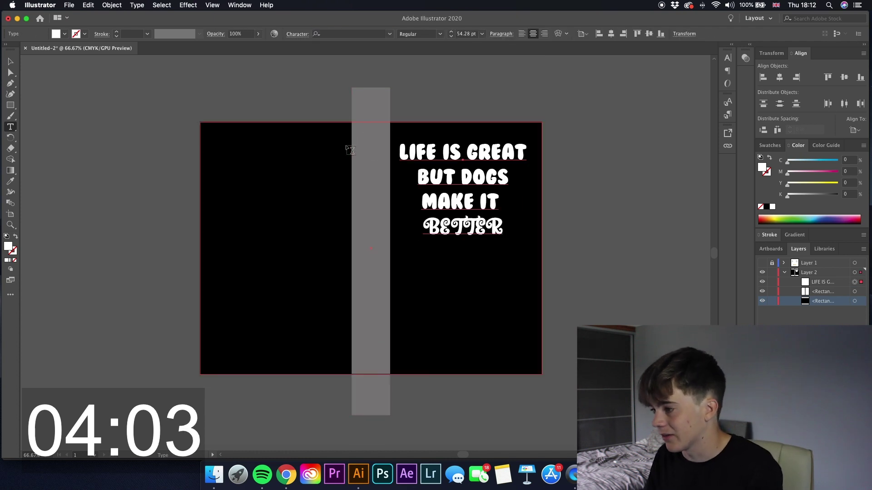
key("super+z")
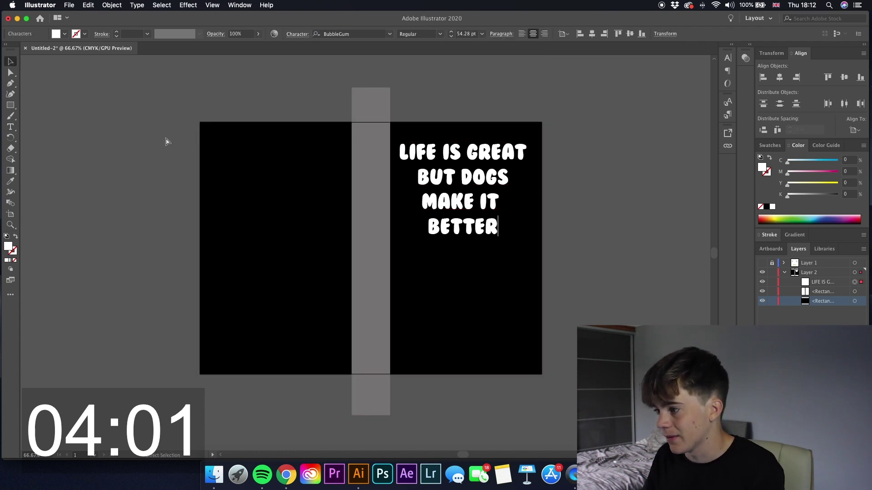
left_click(170, 138)
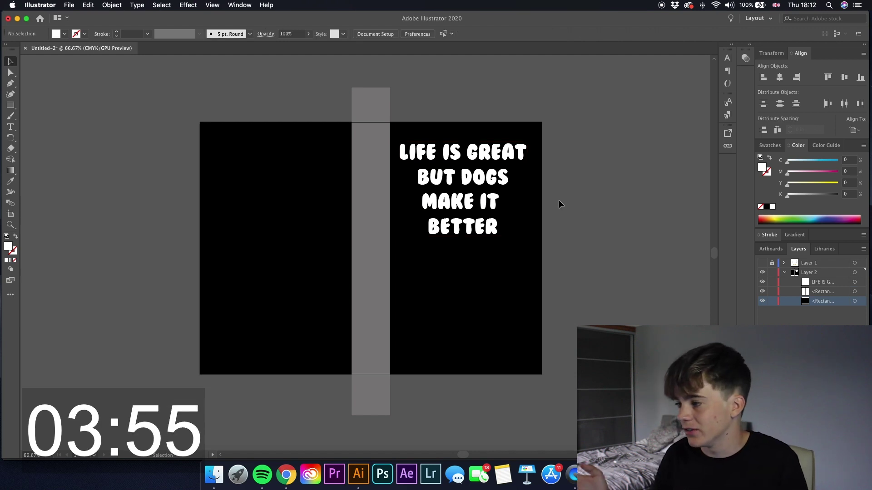
- Switch to Vecteezy in Chrome, search its vectors for "dog" and browse the artwork
left_click(292, 478)
left_click(222, 27)
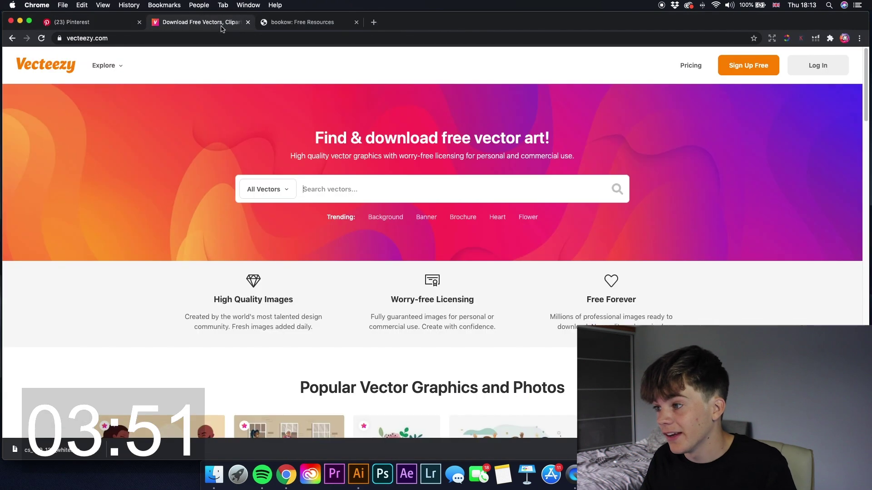
left_click(316, 179)
type("DOG")
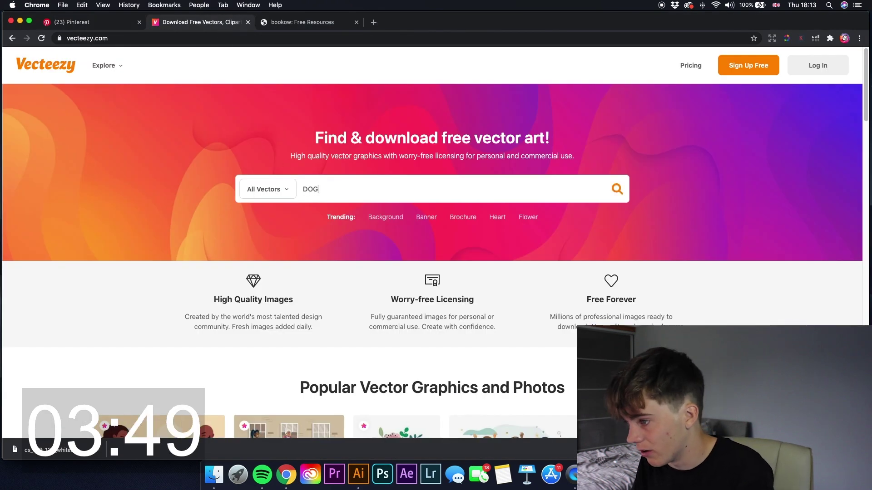
type("dog")
key("Return")
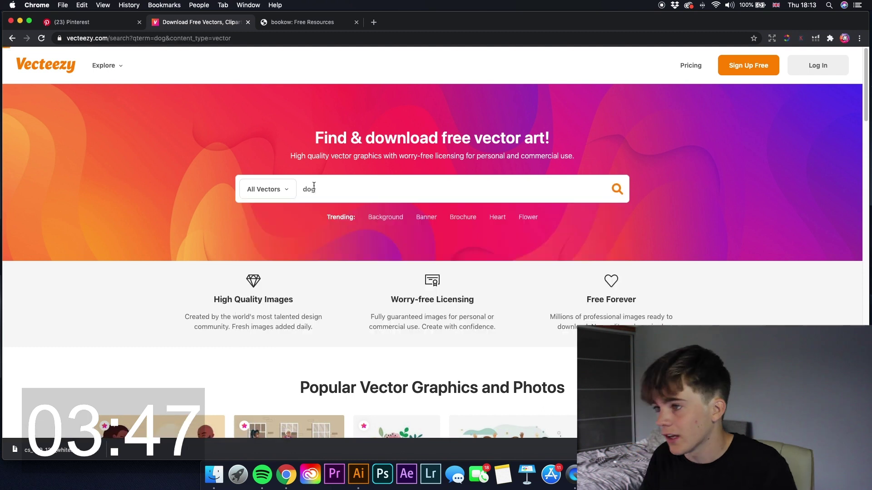
scroll(352, 196, "down", 15)
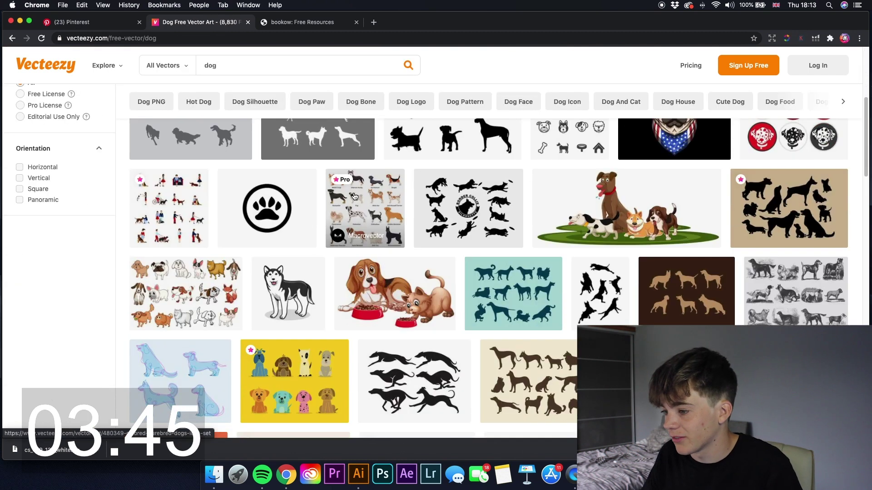
- Examine the first page of Vecteezy's dog vector results for artwork that suits the cover
scroll(262, 184, "down", 5)
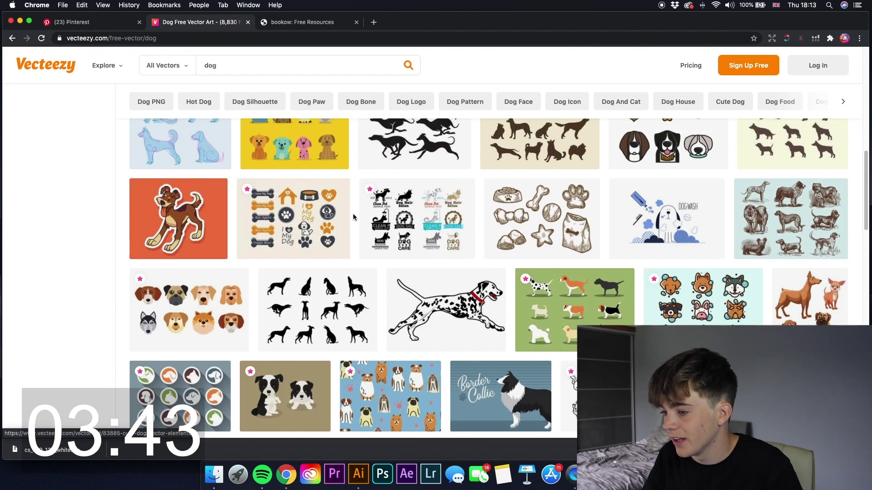
scroll(469, 278, "down", 3)
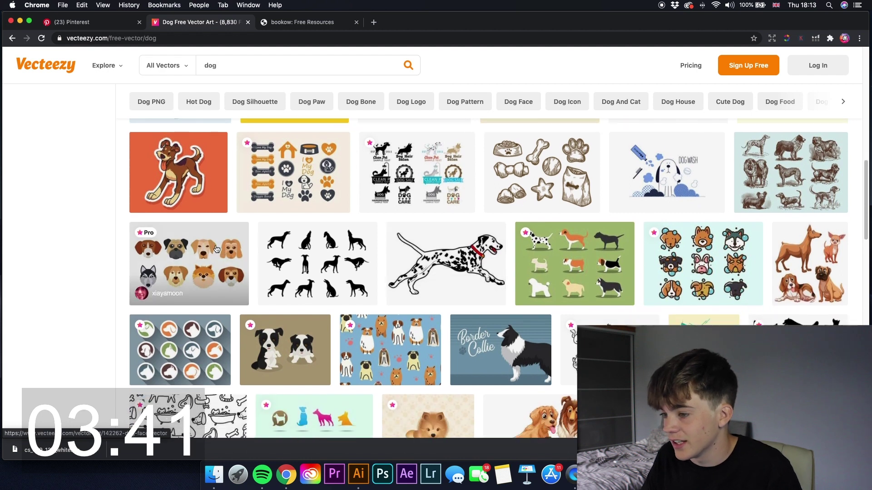
scroll(193, 252, "down", 5)
scroll(558, 273, "down", 5)
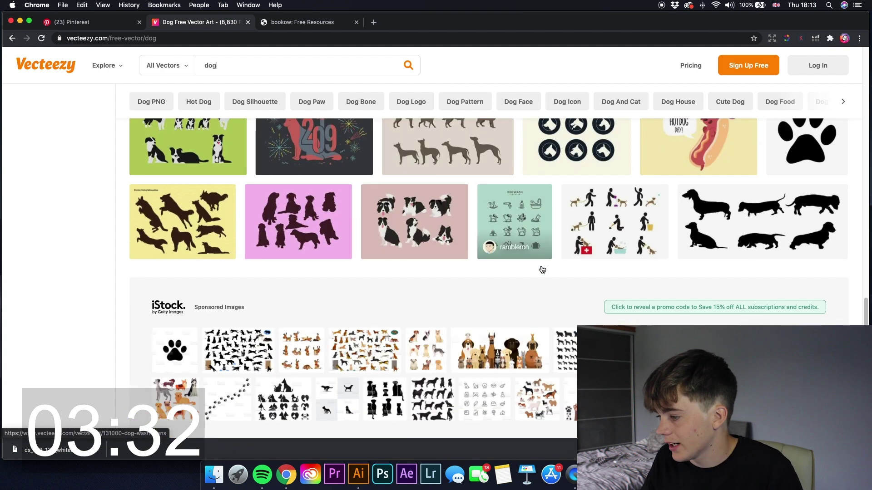
scroll(535, 272, "up", 6)
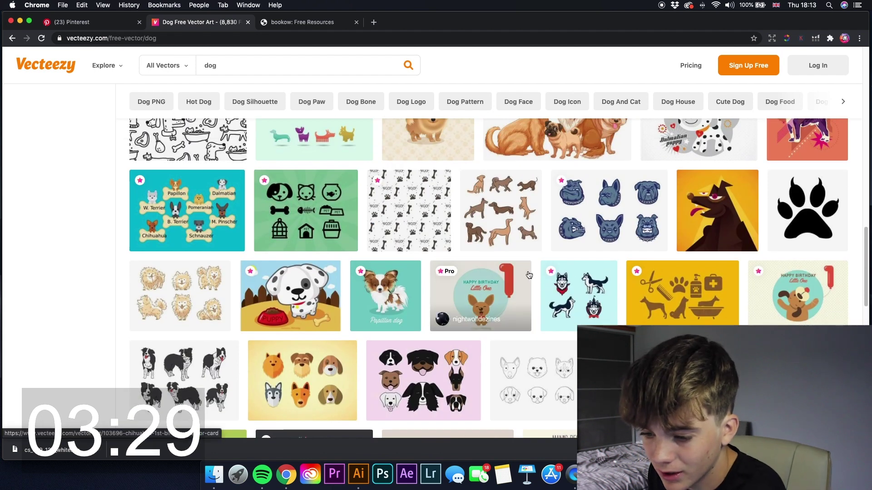
scroll(477, 264, "up", 5)
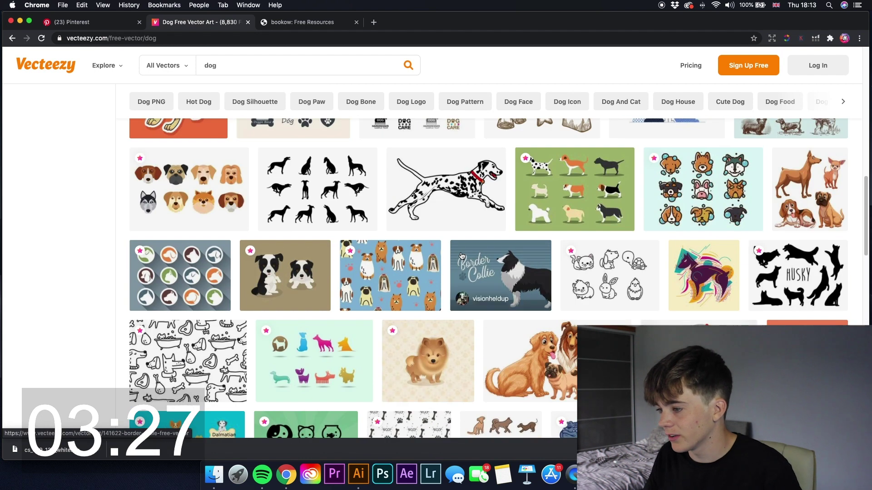
scroll(462, 255, "up", 4)
scroll(467, 259, "down", 9)
scroll(468, 259, "down", 10)
- Look through page 2 of the dog vector results and return to the first page
left_click(463, 218)
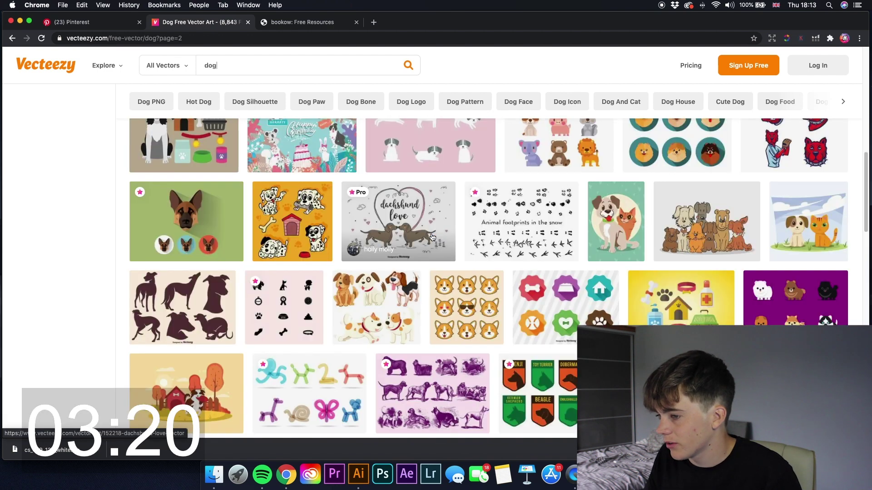
scroll(433, 237, "down", 5)
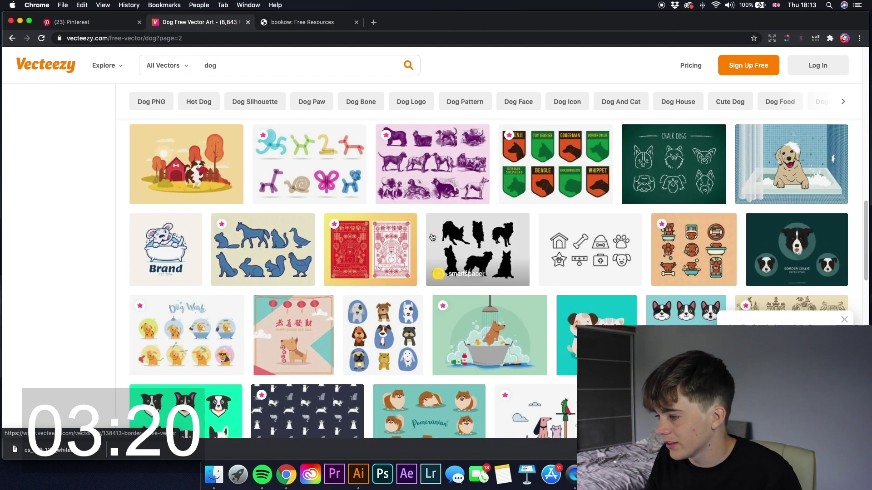
scroll(436, 236, "down", 5)
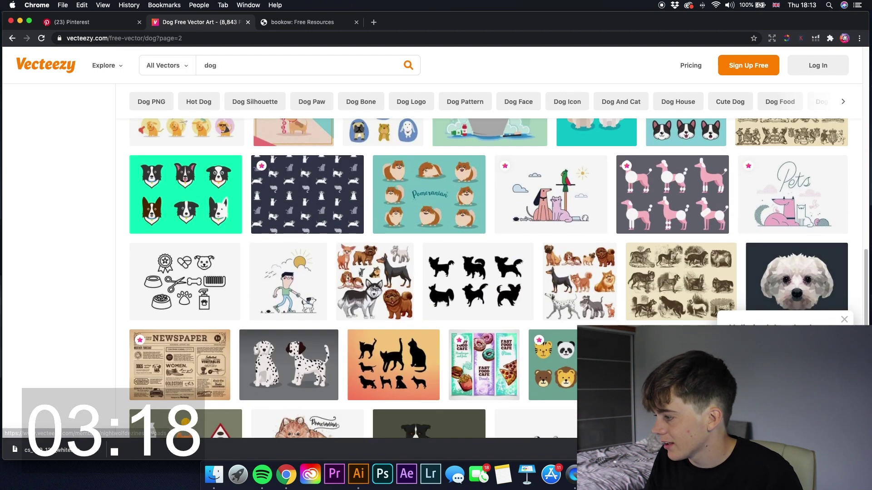
scroll(454, 227, "up", 2)
left_click(13, 39)
- Review the first page of dog vectors once more and advance to page 3 of the results
scroll(273, 199, "down", 10)
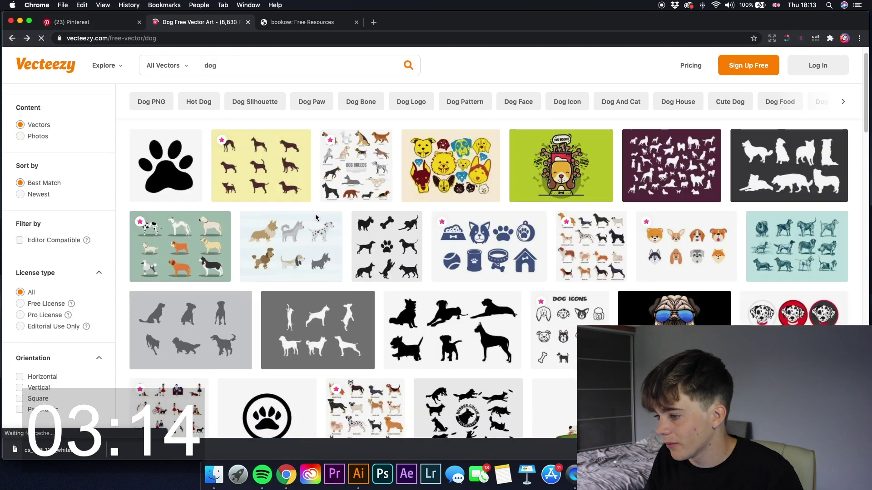
scroll(319, 221, "down", 4)
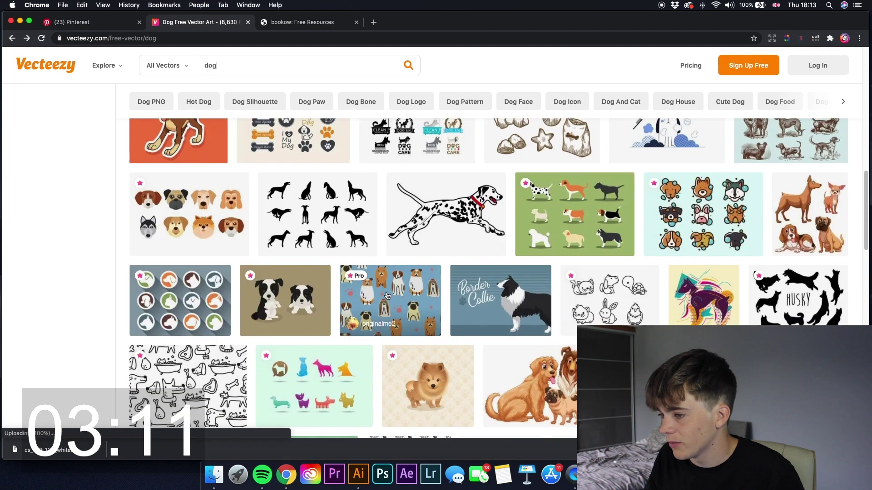
scroll(386, 291, "up", 6)
scroll(386, 290, "down", 5)
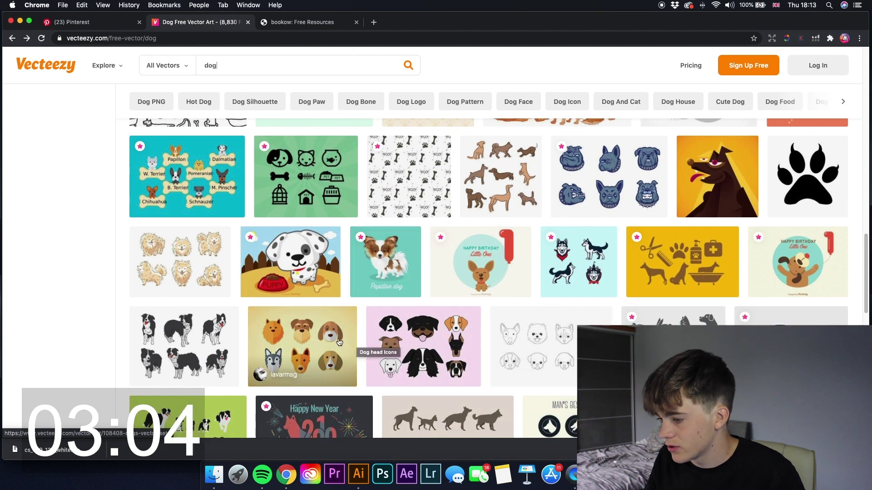
scroll(363, 350, "down", 3)
scroll(385, 329, "down", 8)
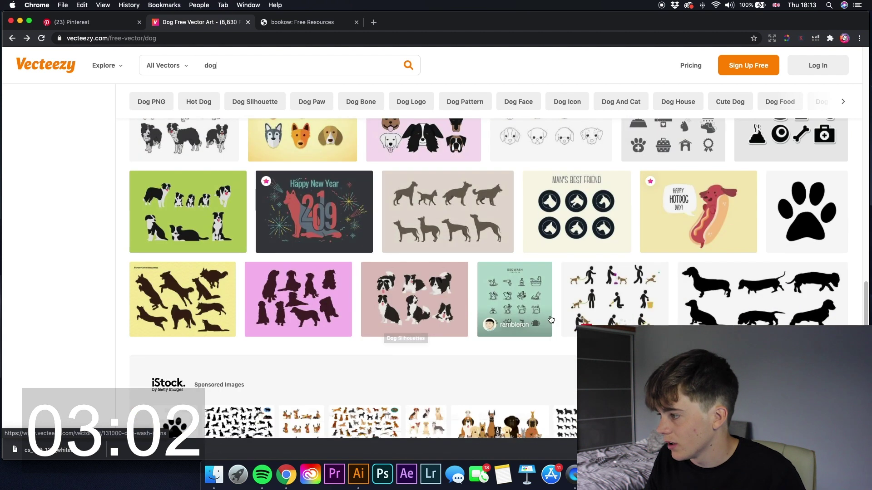
left_click(495, 295)
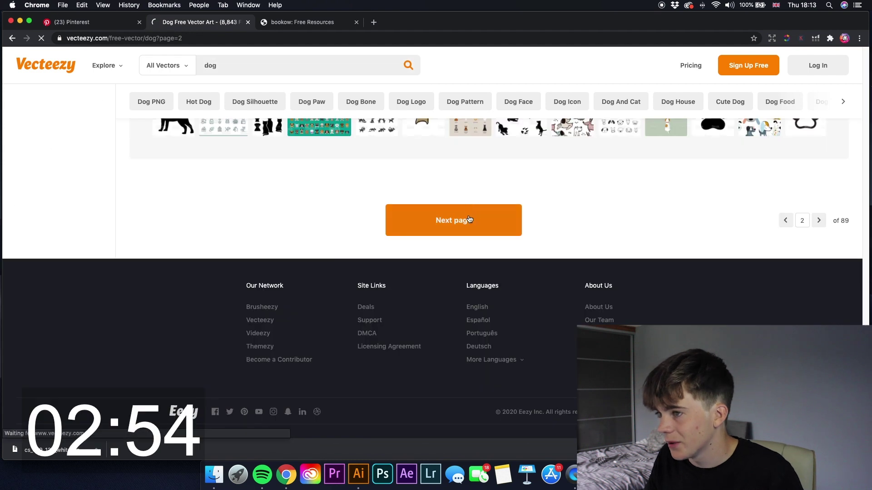
left_click(470, 219)
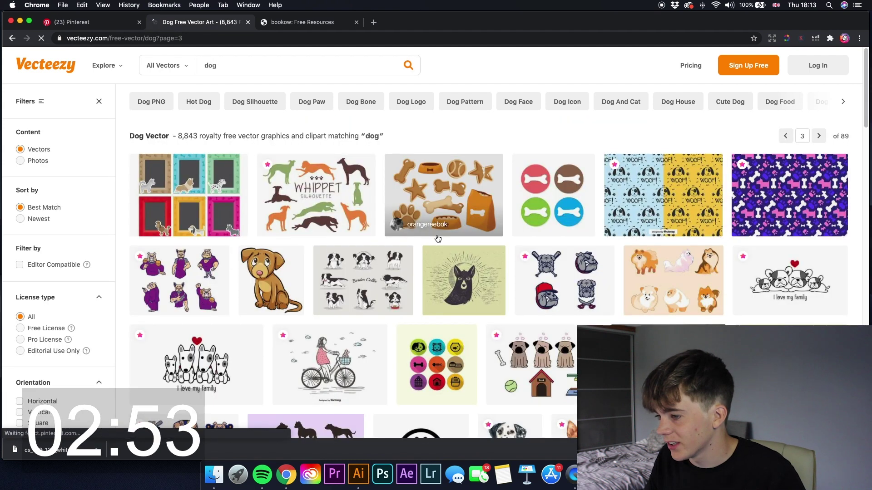
- Open the artwork "A tamed dog" on page 3 of the results and download it for free
scroll(289, 255, "down", 2)
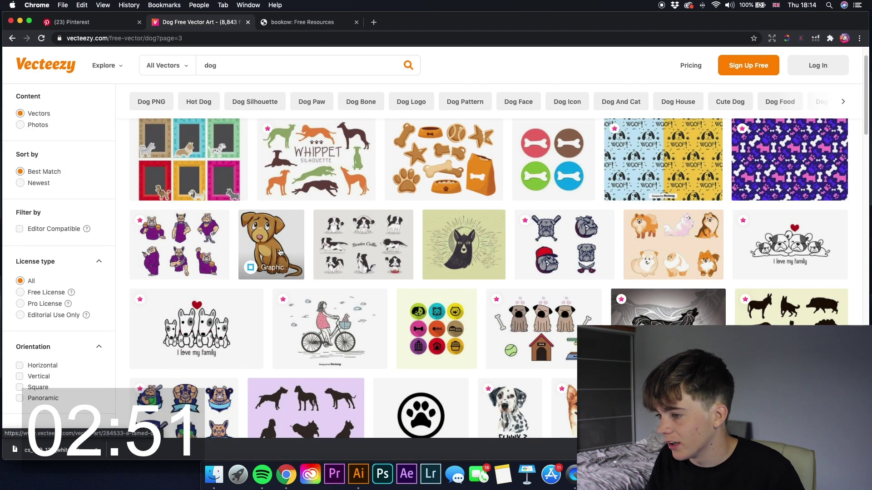
left_click(280, 252)
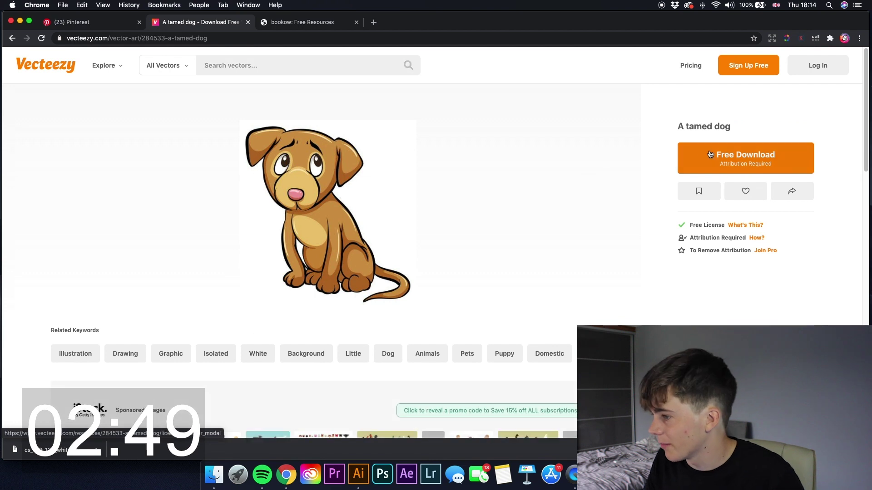
left_click(711, 154)
left_click(389, 290)
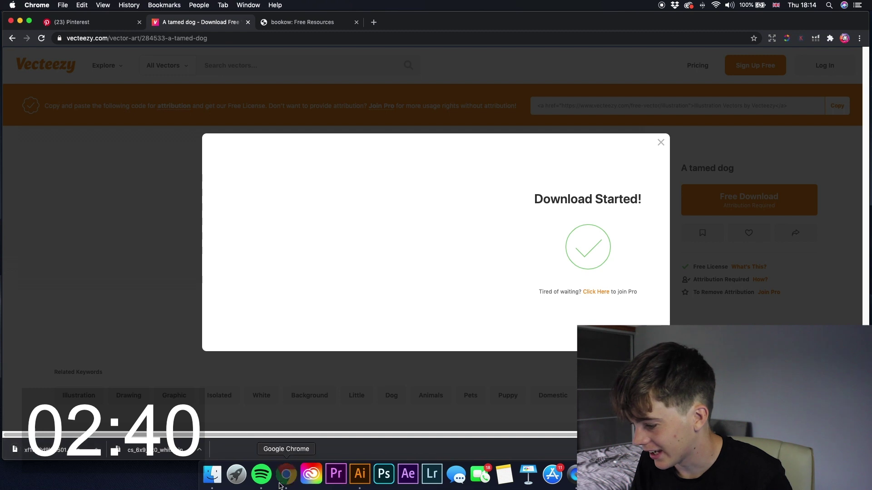
- Switch to Finder and open the downloaded xf1w_2d9b_150129 folder in Downloads
left_click(360, 475)
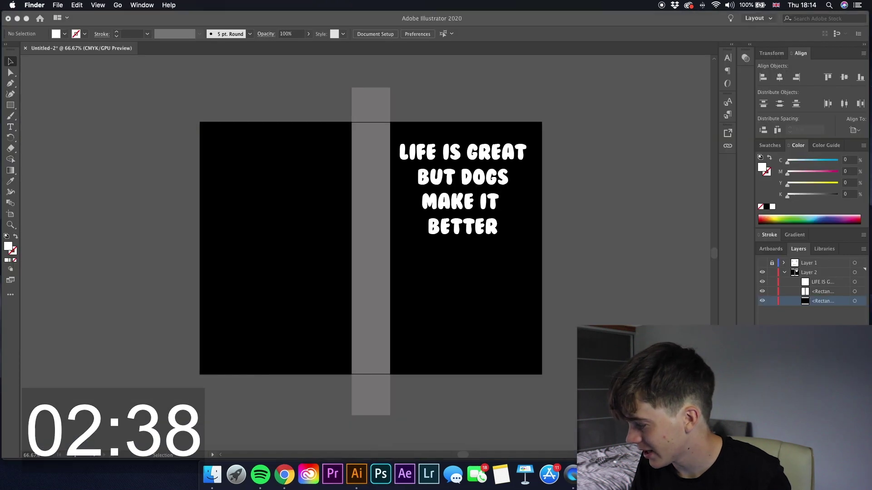
left_click(595, 475)
left_click(604, 416)
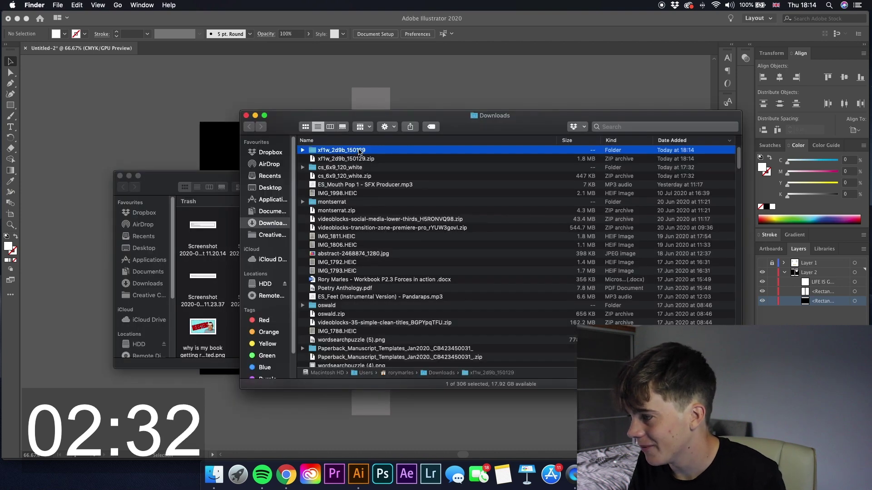
double_click(359, 151)
double_click(348, 151)
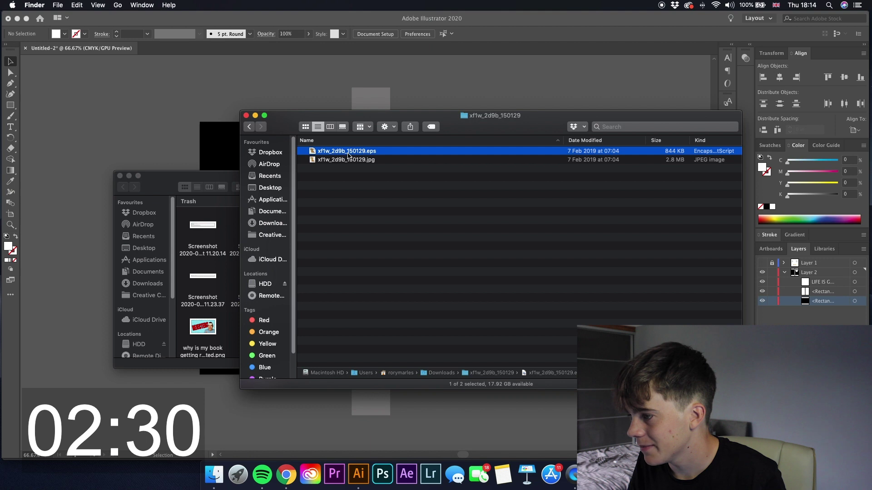
left_click(9, 17)
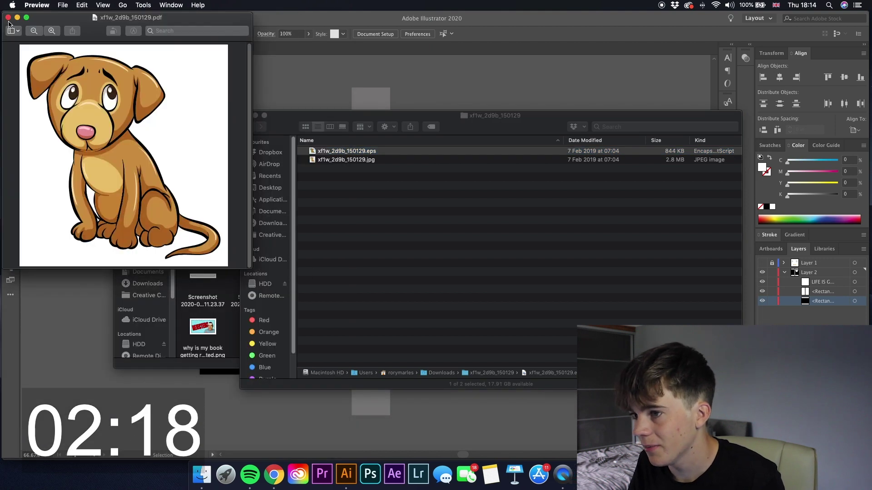
left_click(8, 18)
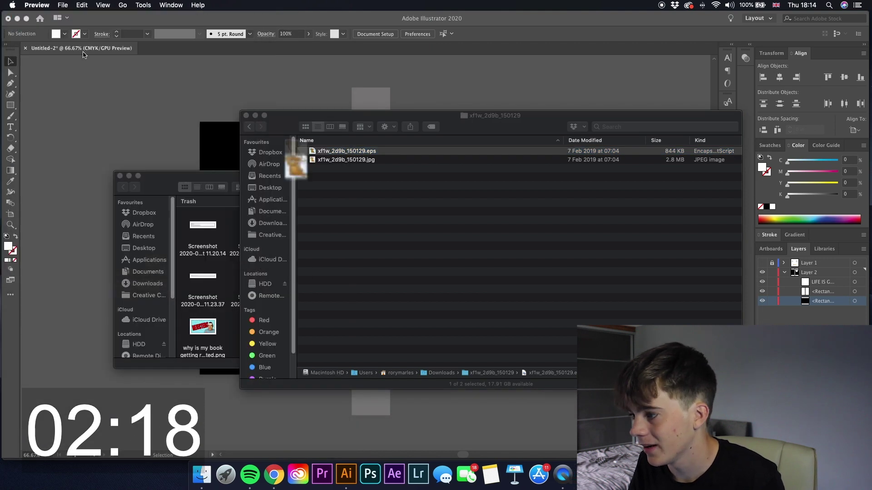
- Open xf1w_2d9b_150129.eps in Illustrator, retaining the 9-slice scaling option for symbols
left_click_drag(354, 152, 358, 475)
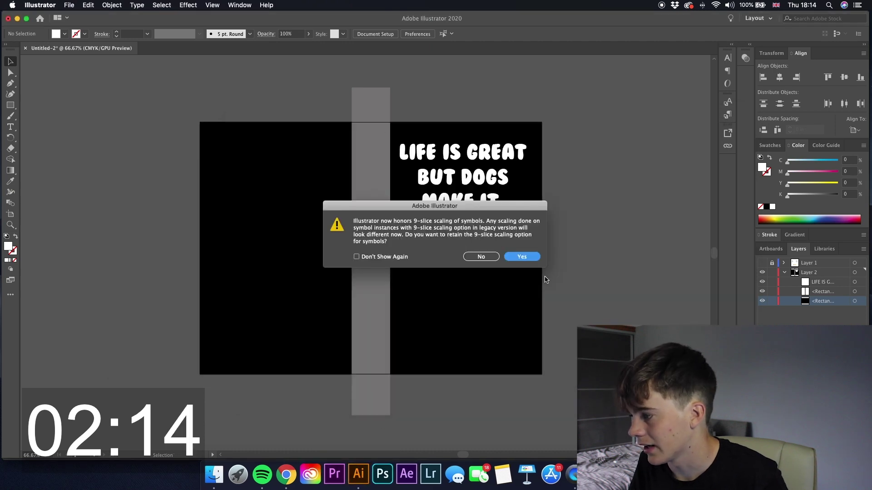
left_click(526, 257)
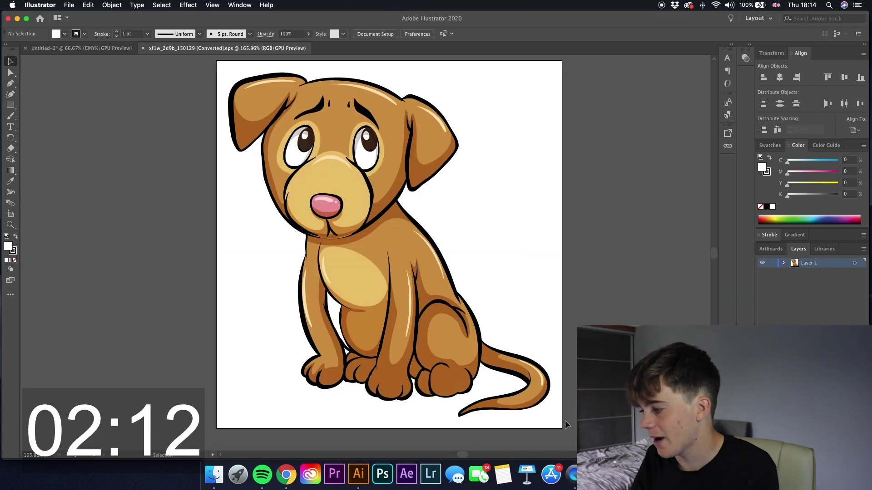
- Copy the entire dog artwork from the EPS document and paste it into the Untitled-2 cover document
scroll(239, 77, "up", 2)
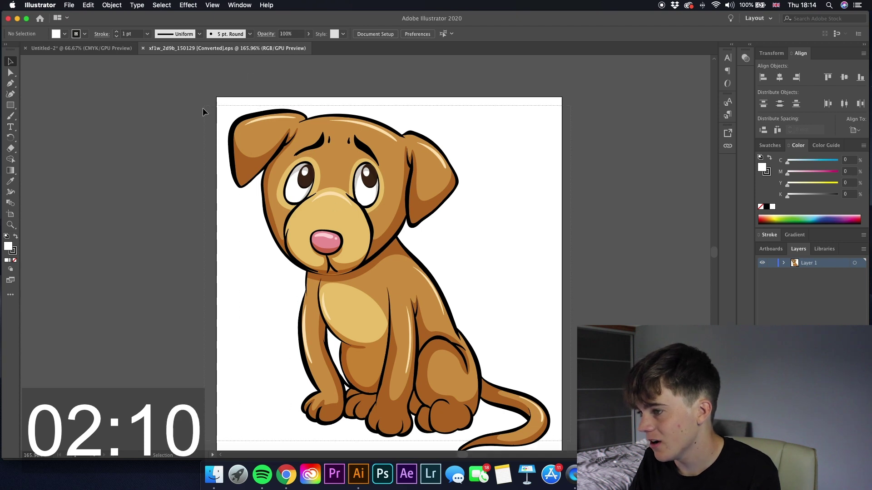
key("super+a")
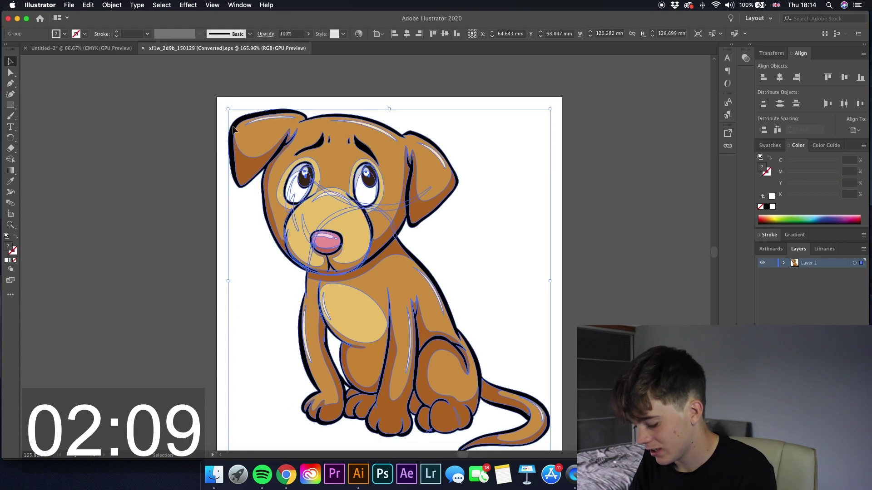
left_click(69, 45)
left_click(506, 292)
left_click(559, 284)
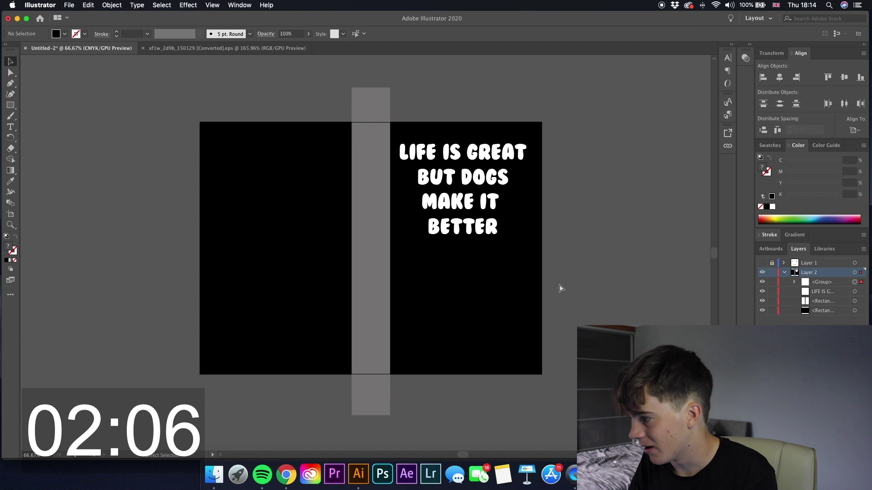
key("super+v")
- Scale the dog to about 2.6 x 2.8 in and place it below the quote on the front cover
left_click_drag(302, 186, 358, 246)
left_click_drag(399, 303, 471, 326)
left_click(611, 293)
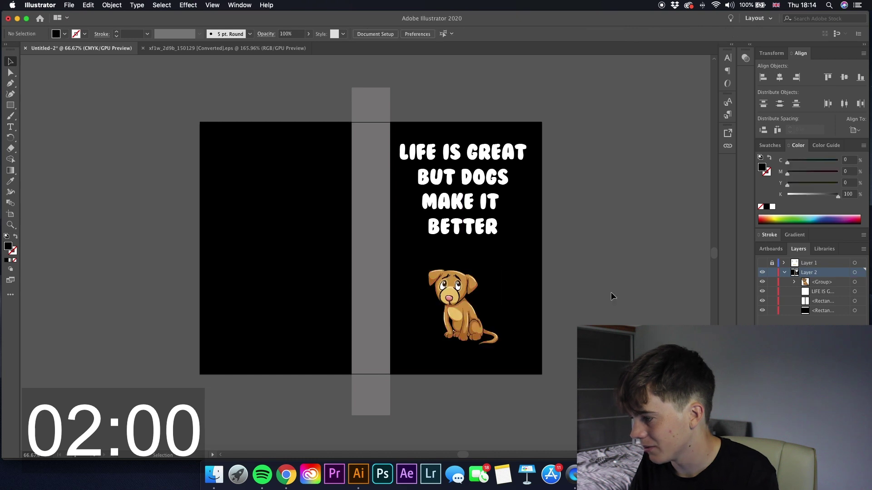
- Inspect the dog artwork up close and shift it slightly beneath the word BETTER on the front cover
left_click(455, 304)
key("period")
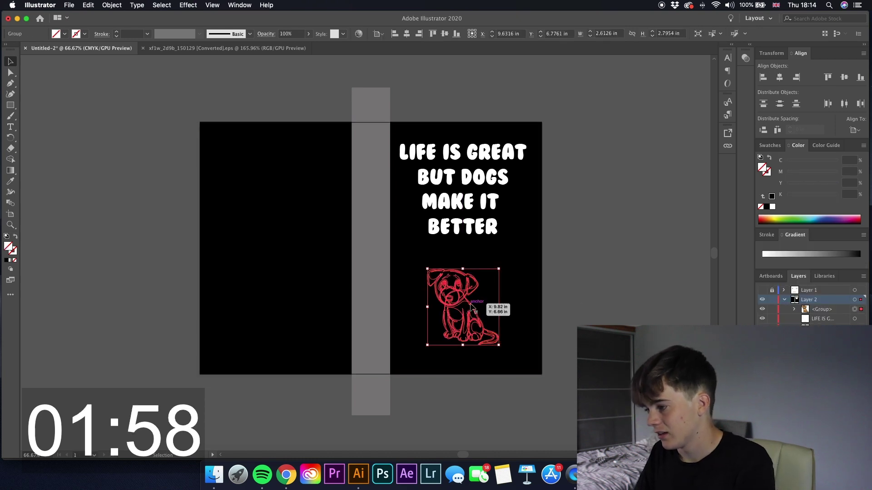
key("a")
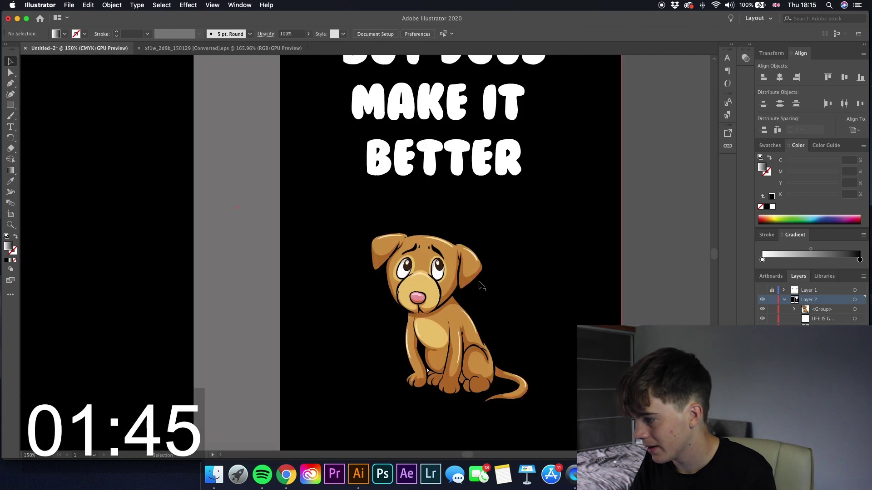
key("super+0")
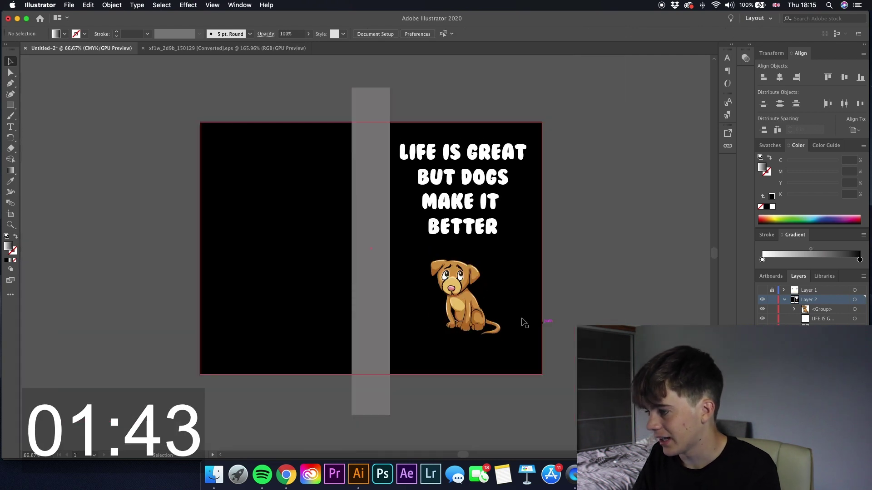
left_click(457, 290)
left_click_drag(457, 290, 460, 290)
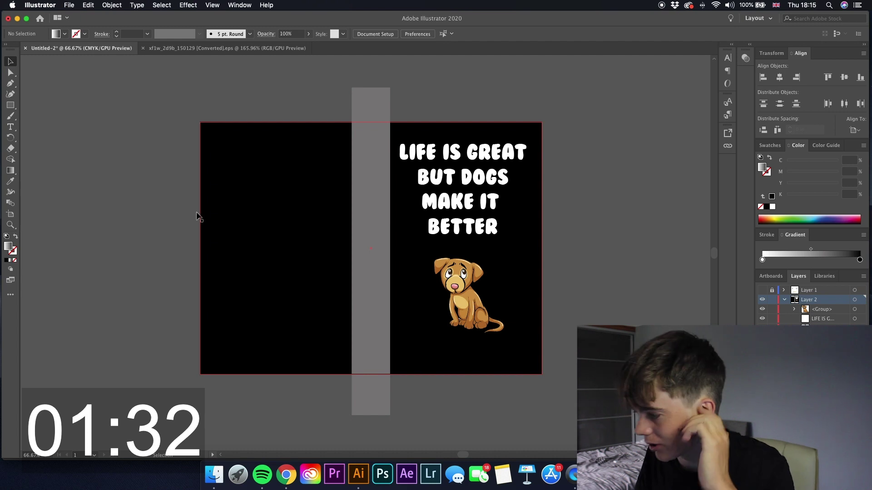
- Resize the gray spine rectangle to about 1.12 x 9.6 in and fill it with black
left_click(357, 216)
left_click_drag(355, 253, 375, 243)
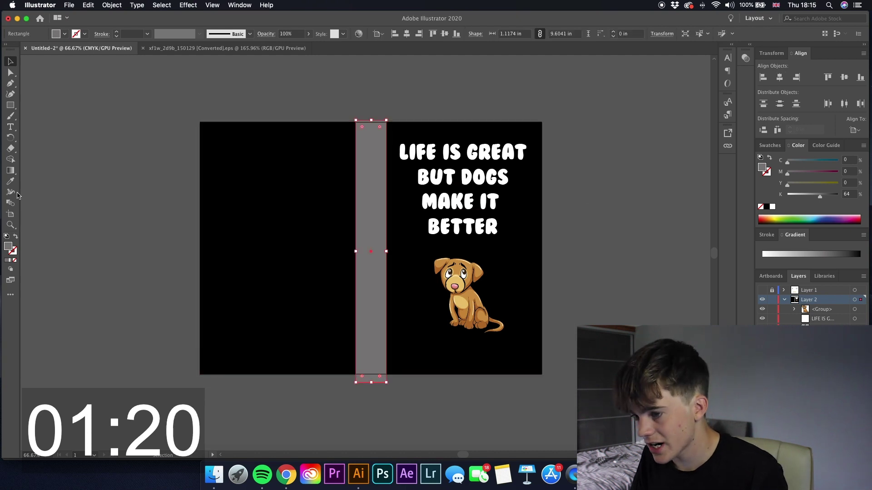
left_click(767, 207)
left_click(568, 185)
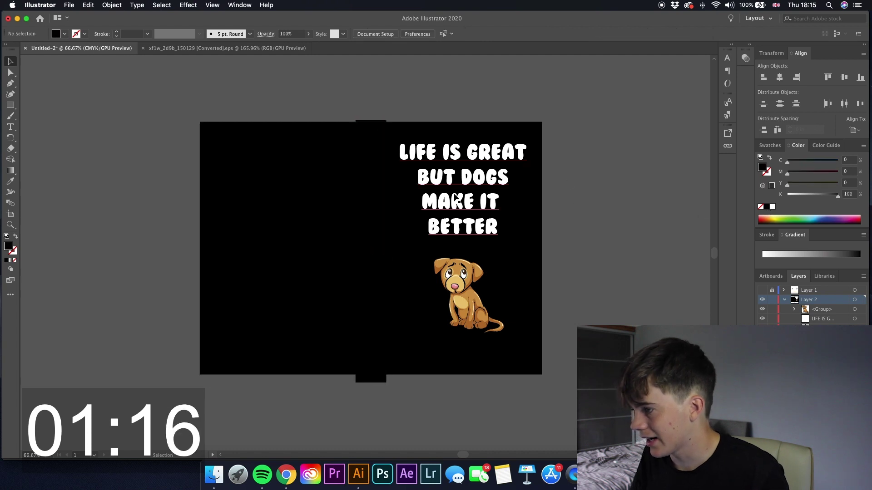
- Recolor the word DOGS in the quote with the tan-orange sampled from the dog's fur
double_click(478, 179)
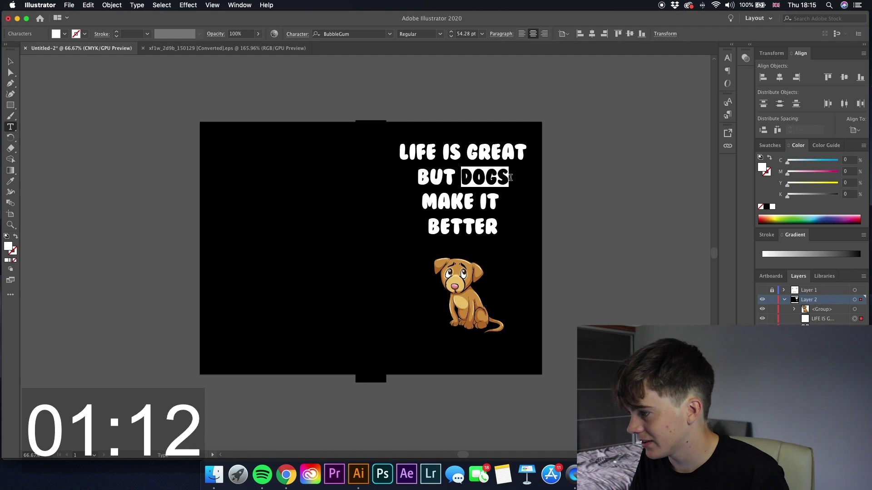
left_click(776, 219)
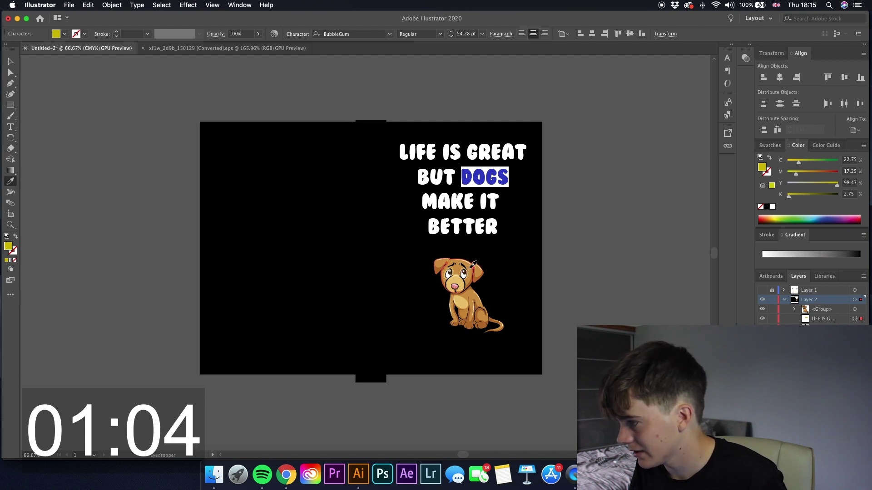
left_click(11, 61)
left_click(70, 83)
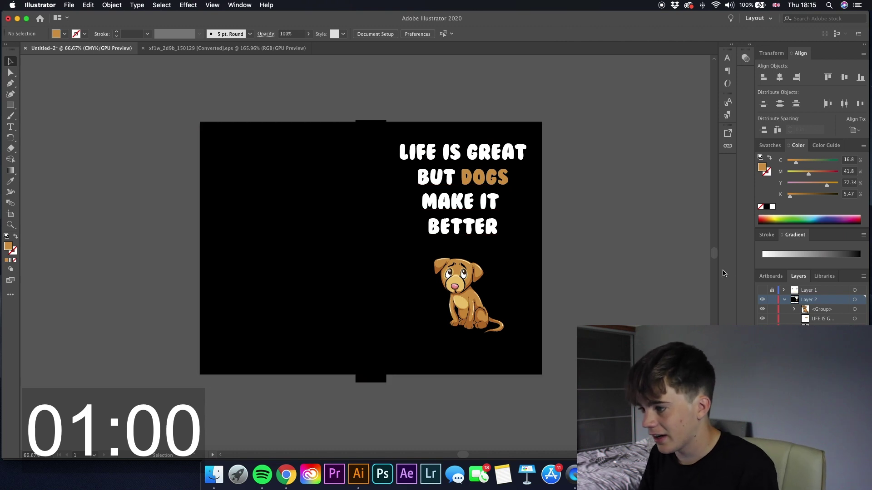
- Add white vertical text reading FUNNY DOG LINE NOTEBOOK and scale it to about 16.5 pt
left_click(378, 224)
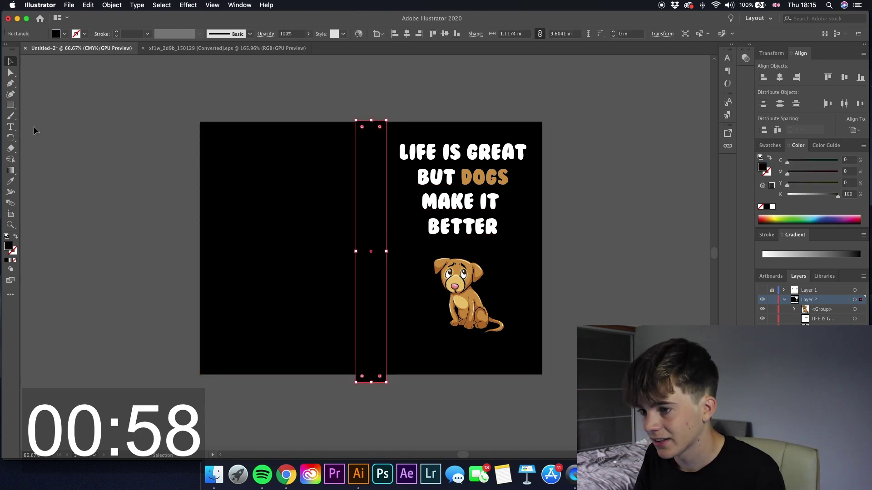
left_click(10, 129)
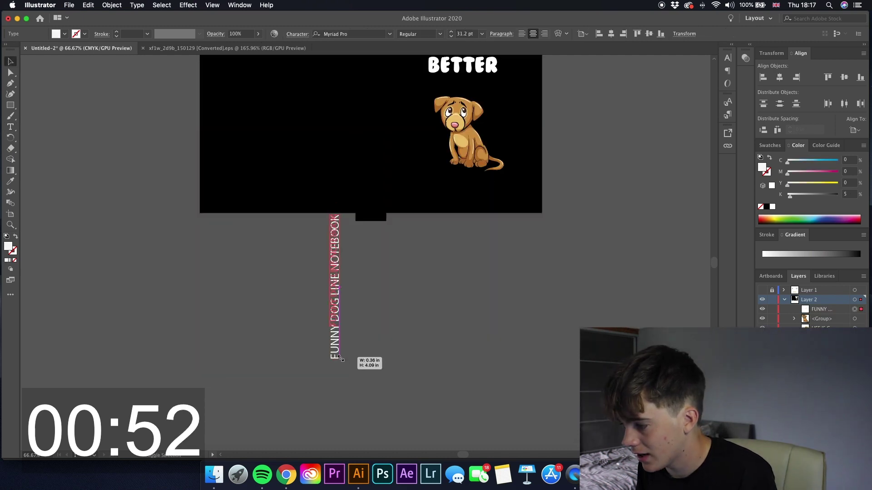
left_click_drag(341, 360, 341, 357)
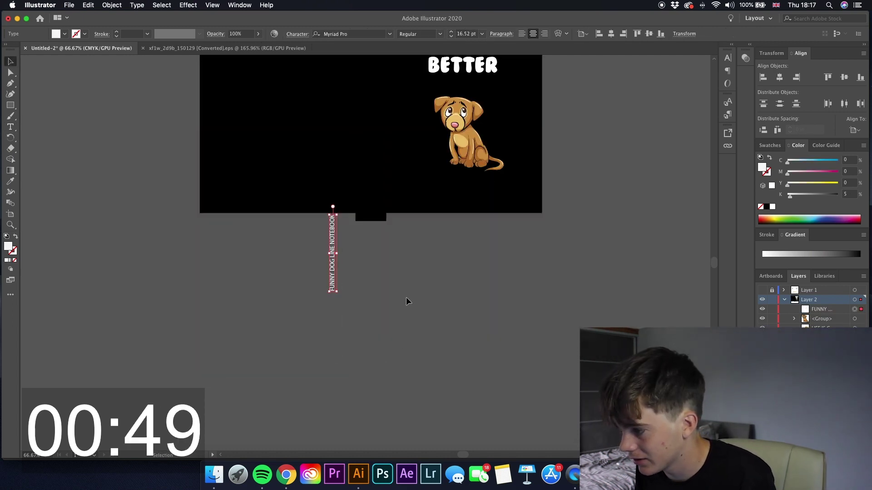
- Move the vertical notebook title onto the lower end of the black spine
scroll(395, 300, "right", 1)
scroll(390, 313, "up", 2)
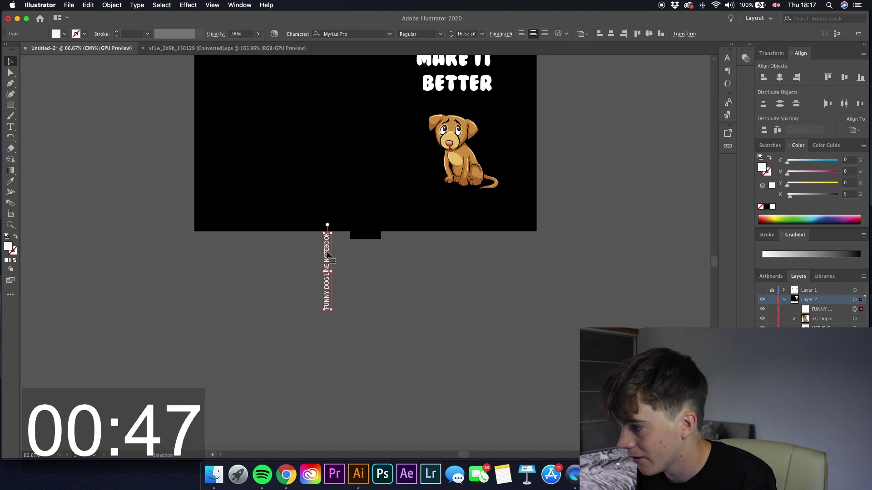
left_click_drag(340, 221, 370, 158)
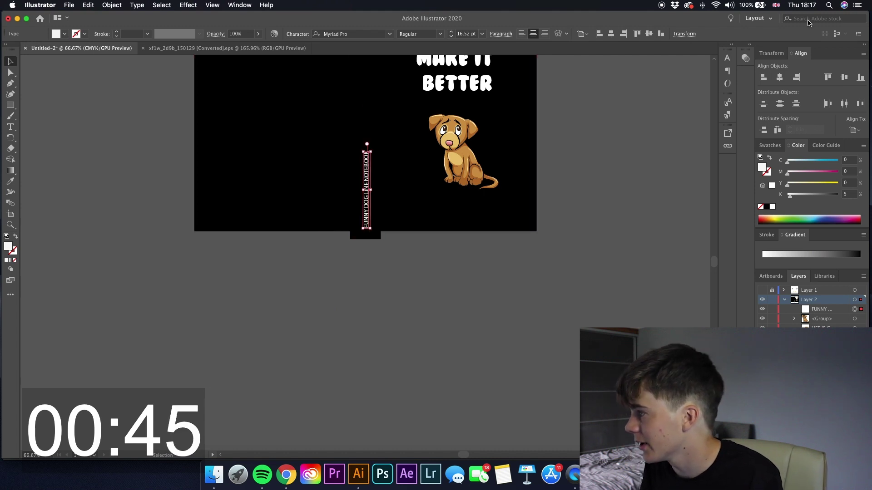
left_click(670, 176)
scroll(382, 261, "up", 3)
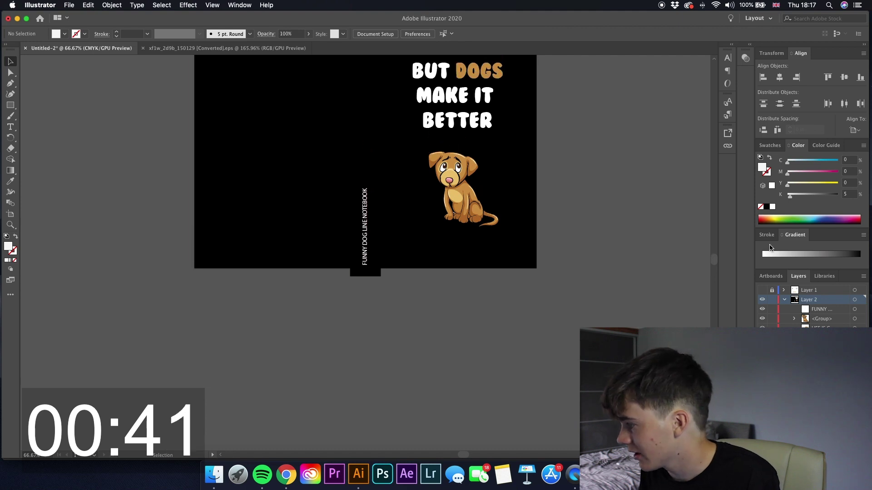
- Check the spine title against the cover template guides and shift it up the spine, away from the lower edge
left_click(763, 291)
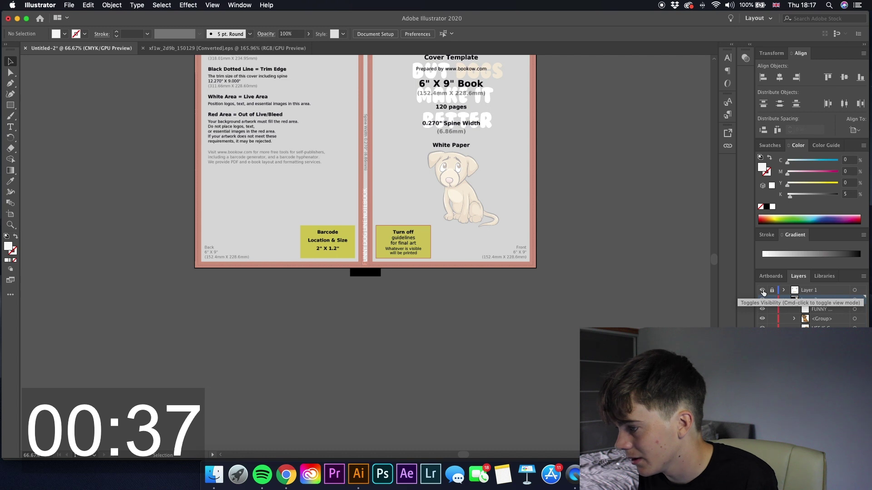
left_click(763, 291)
left_click(369, 239)
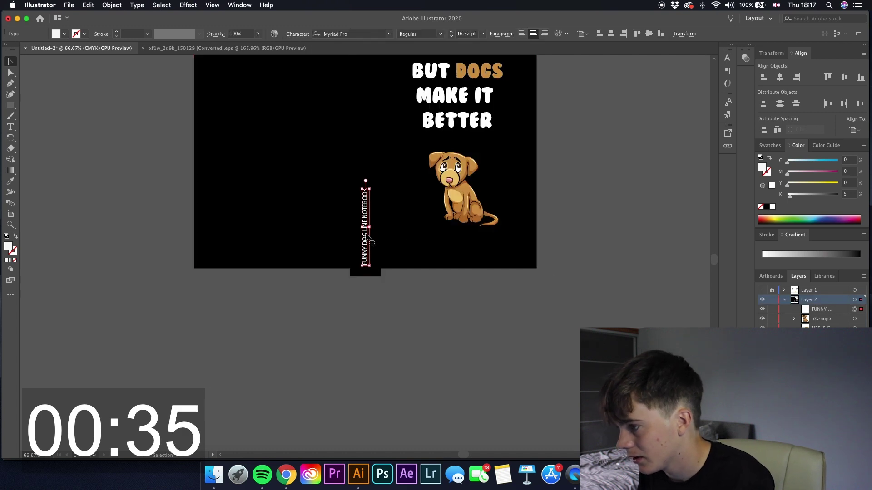
left_click_drag(367, 235, 368, 205)
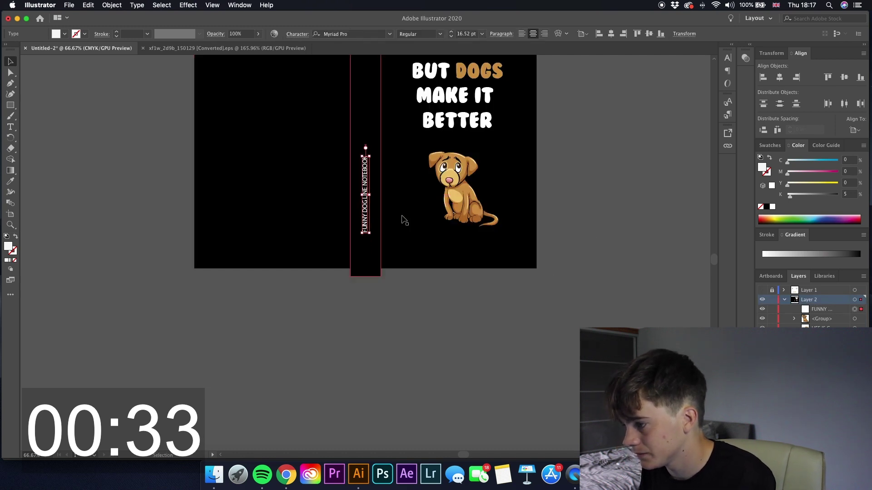
scroll(584, 233, "up", 5)
left_click(582, 246)
- Scale the spine title to about 11.26 pt and correct its wording to FUNNY DOG LINED NOTEBOOK
left_click(362, 303)
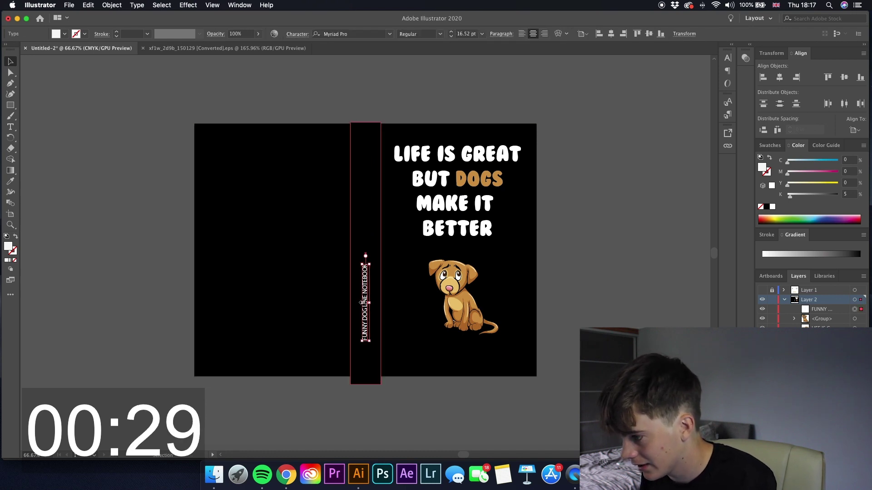
key("super+equal")
key("super+equal")
left_click_drag(350, 301, 355, 302)
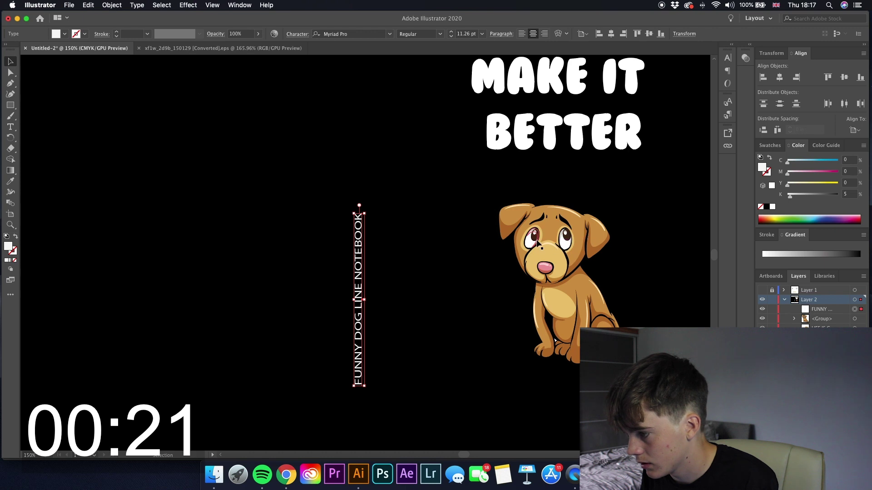
double_click(359, 291)
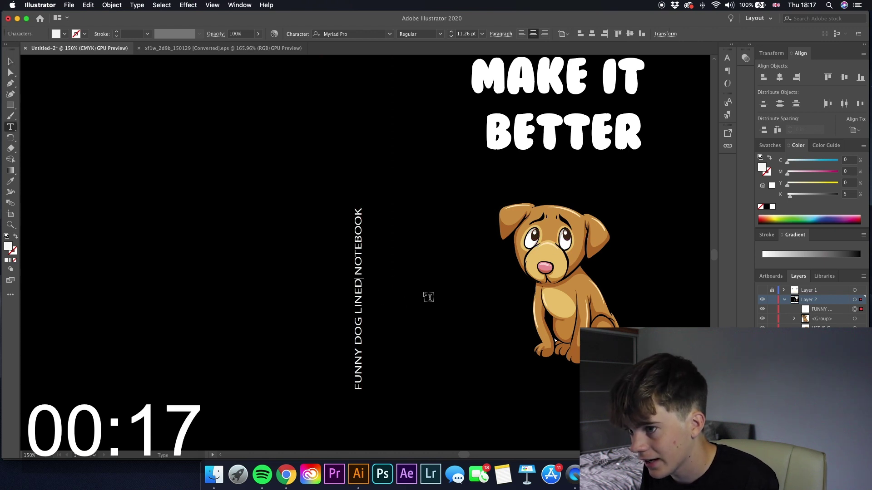
left_click(11, 63)
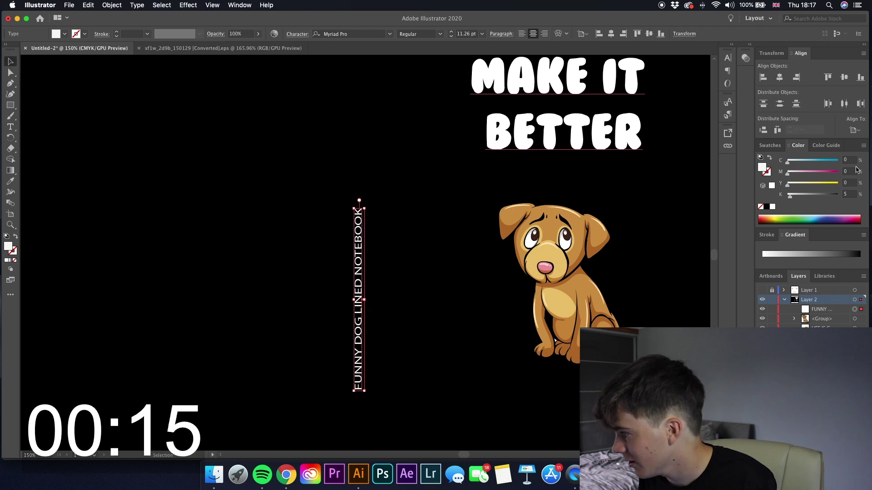
- Show the template guides to fine-tune the spine title between the red spine margins, and hide the guides again
left_click(762, 290)
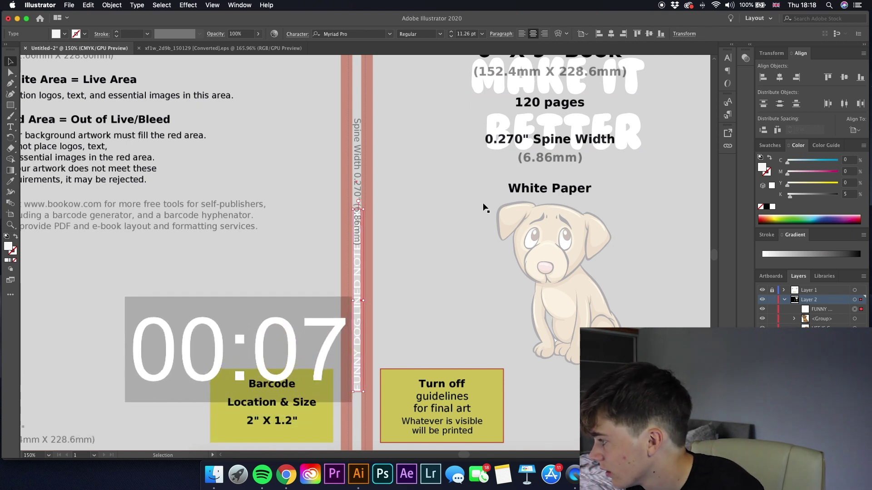
left_click(762, 289)
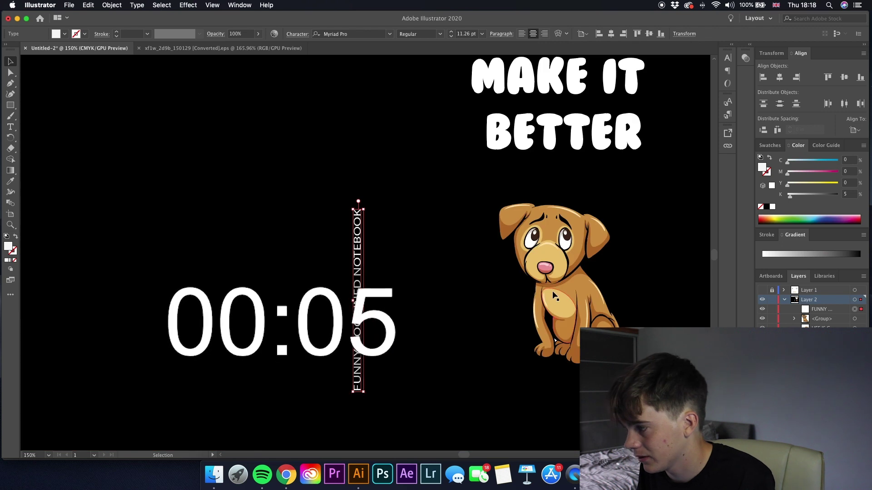
key("super+minus")
key("super+minus")
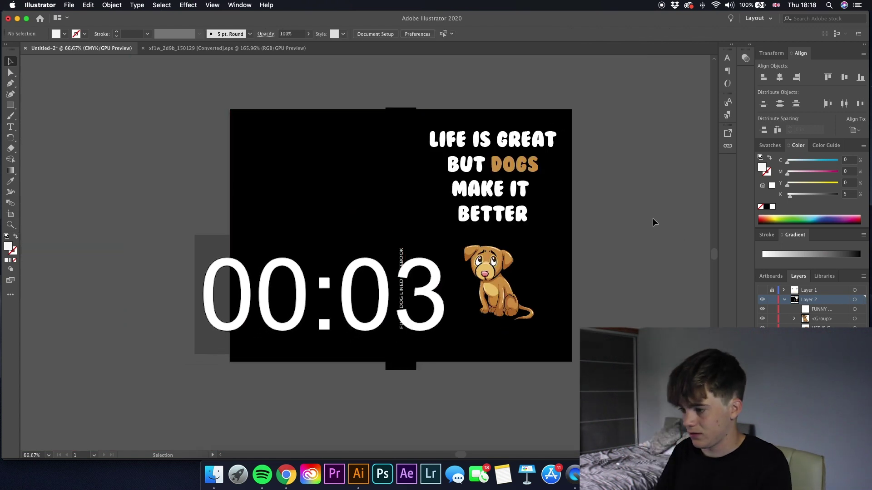
left_click(655, 218)
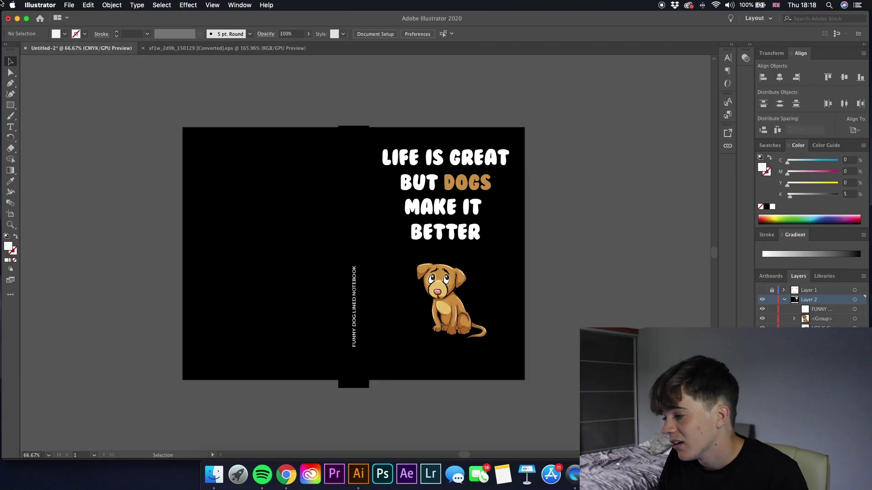
- Try recoloring the black outline path of the dog's body to a gray of 64% black
left_click(466, 284)
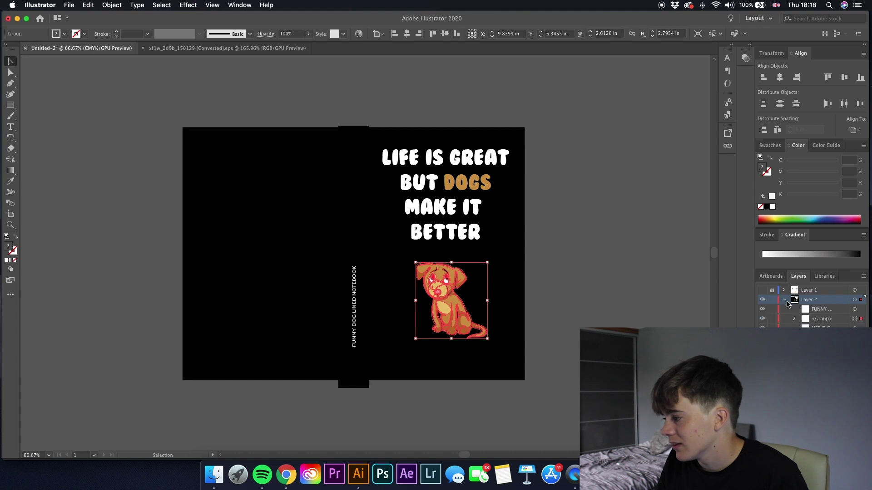
left_click(630, 316)
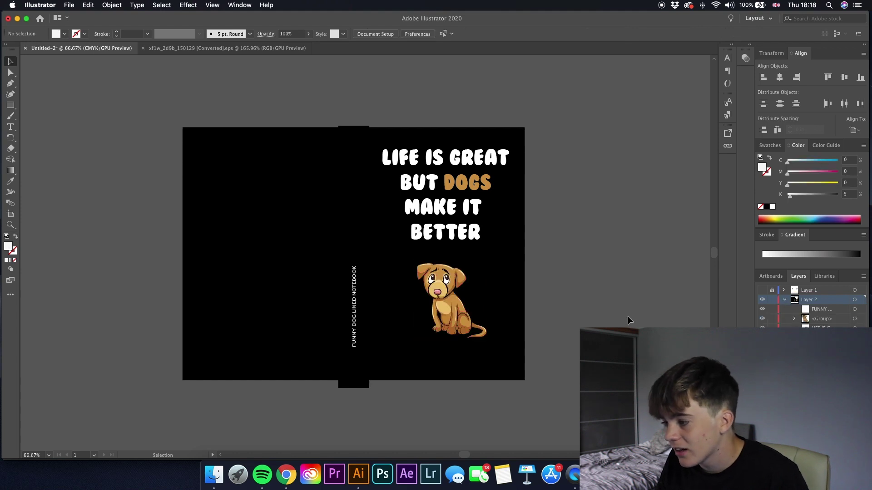
left_click(442, 300)
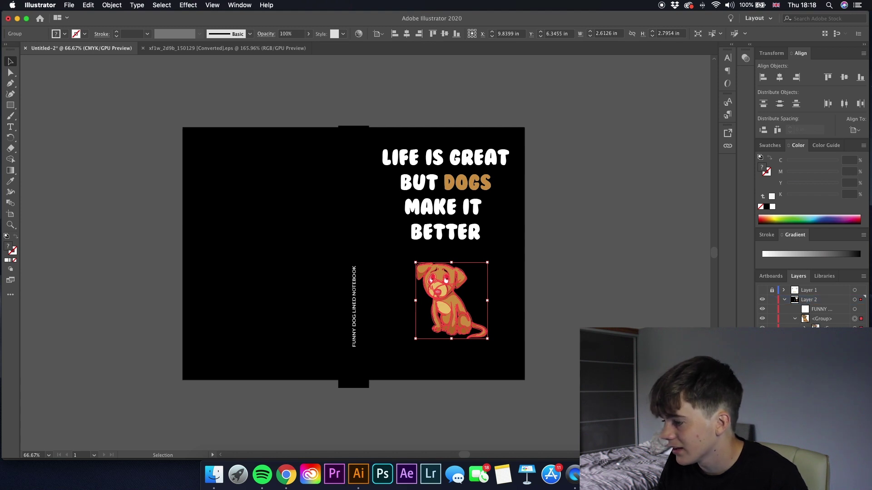
left_click(459, 311)
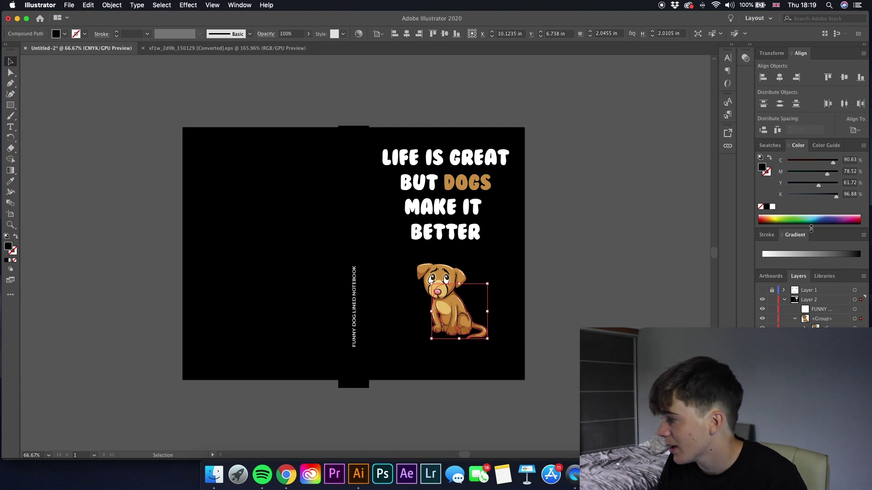
left_click(768, 208)
left_click_drag(839, 197, 820, 196)
left_click(646, 202)
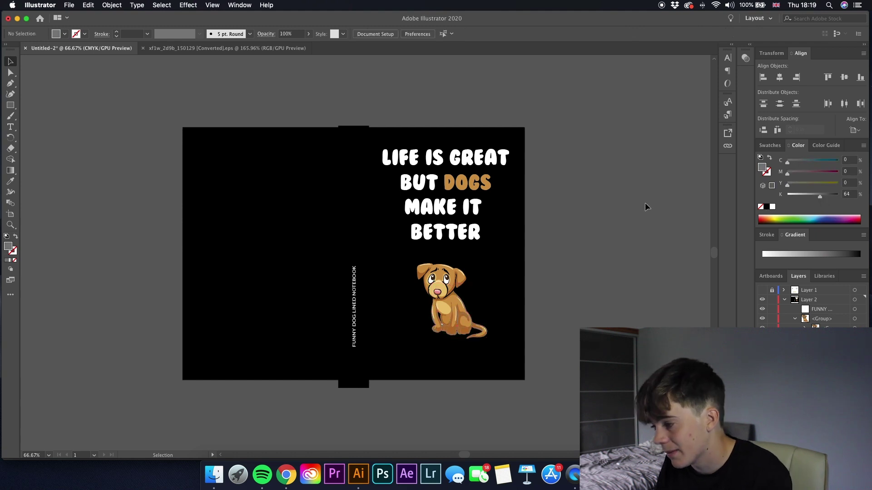
scroll(482, 309, "up", 2)
scroll(414, 289, "down", 2)
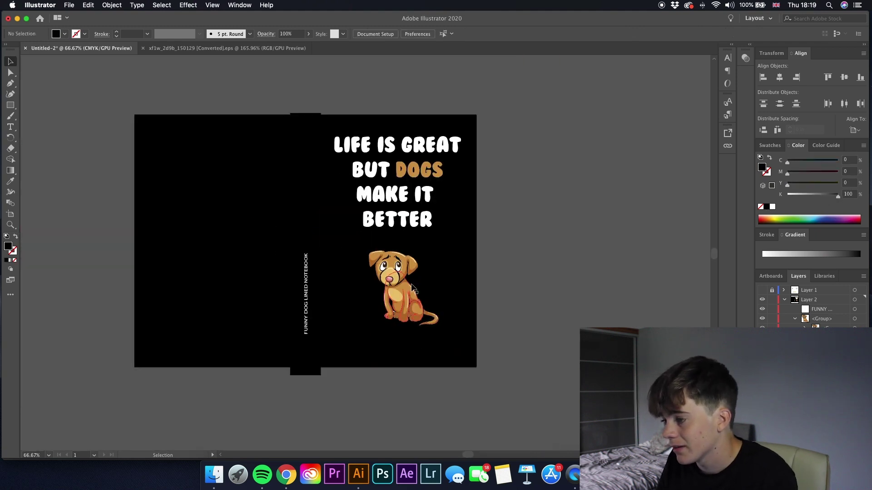
- Enlarge the dog artwork on the front cover slightly to about 2.74 x 2.93 in
scroll(389, 280, "up", 1)
left_click(396, 279)
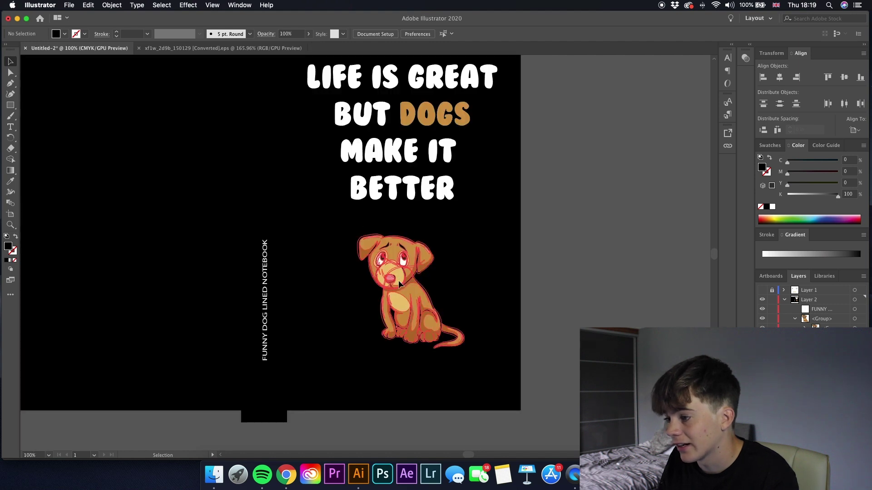
left_click_drag(356, 232, 353, 230)
- Center the quote horizontally on the front cover using the template guides, and hide the guides again
scroll(373, 415, "down", 2)
left_click(435, 249)
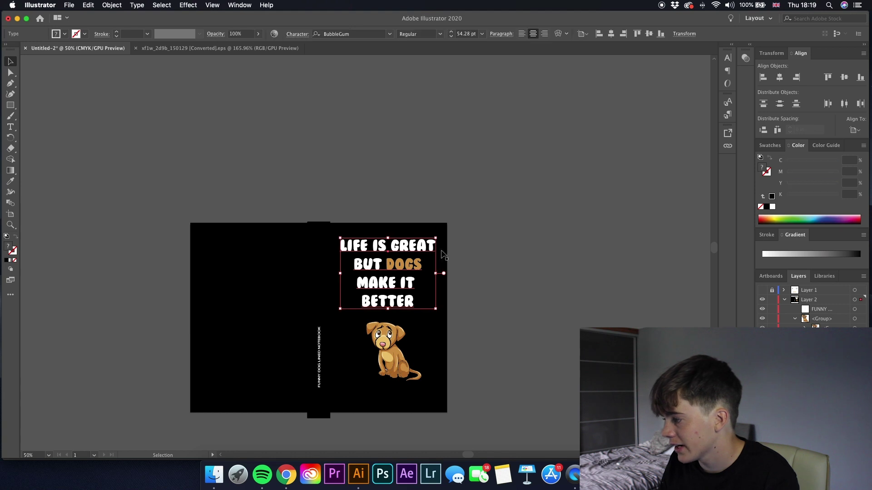
left_click(762, 291)
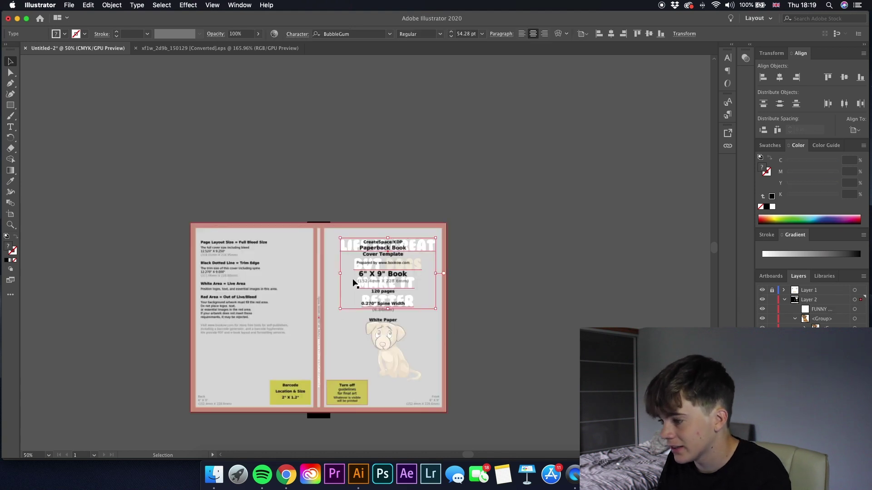
key("Left")
key("Left")
key("Left")
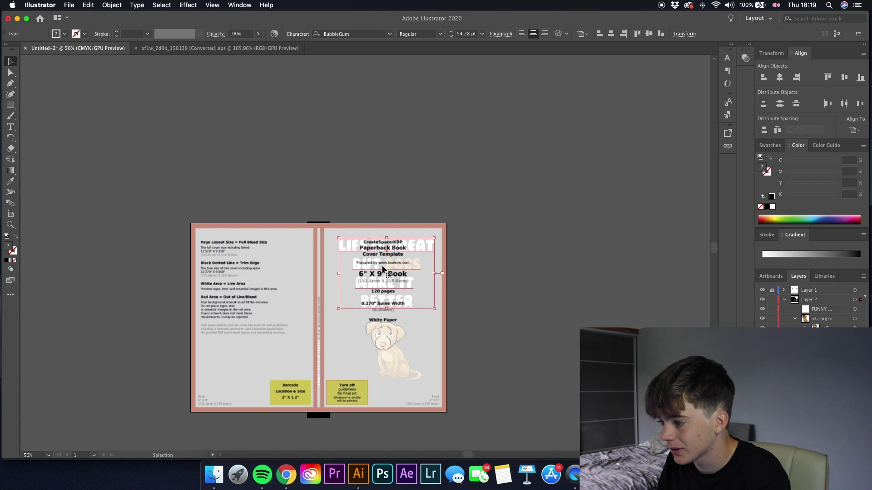
key("Left")
key("Left")
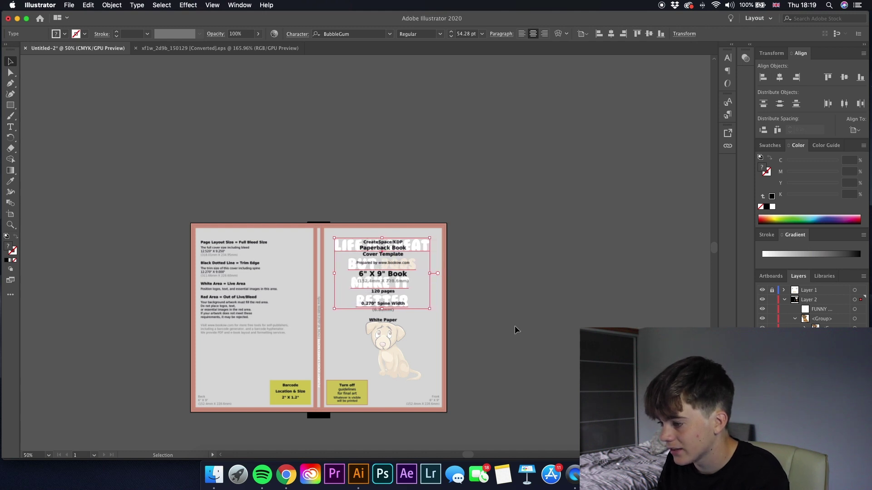
left_click(464, 354)
left_click(762, 291)
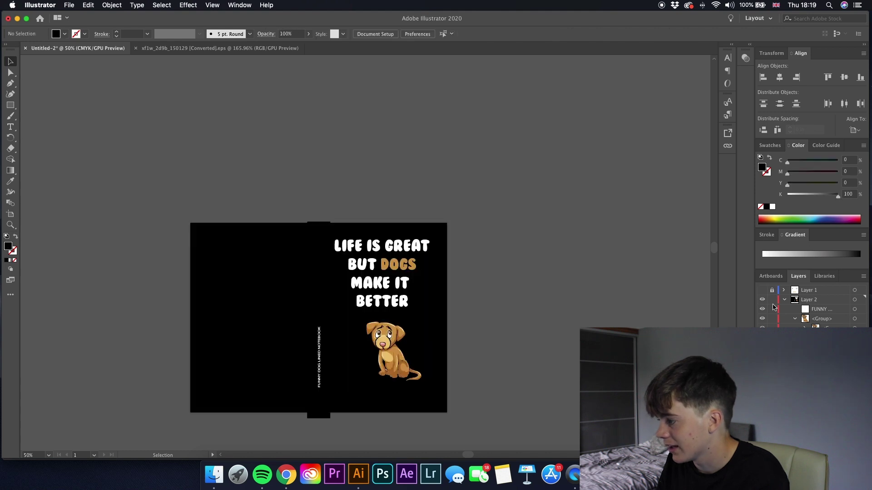
- Reposition the dog so it sits centered beneath the word BETTER on the front cover
scroll(408, 318, "down", 2)
left_click(373, 319)
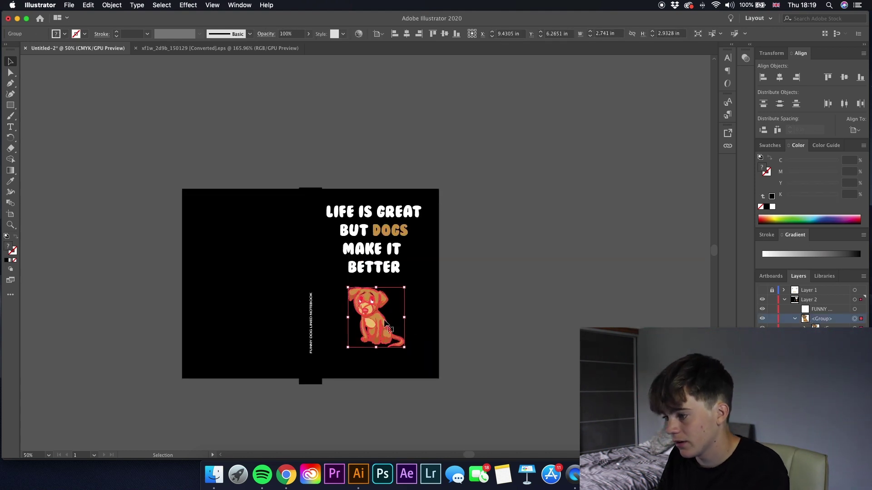
left_click(512, 313)
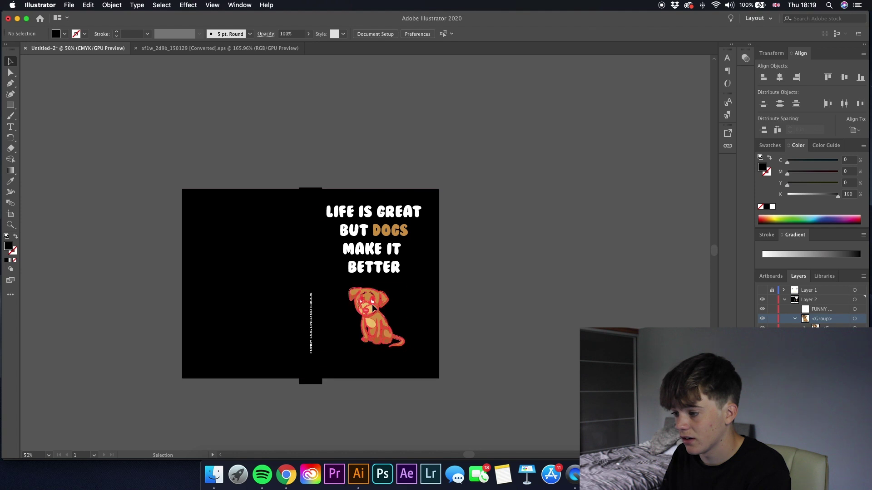
left_click_drag(395, 312, 396, 312)
left_click(497, 320)
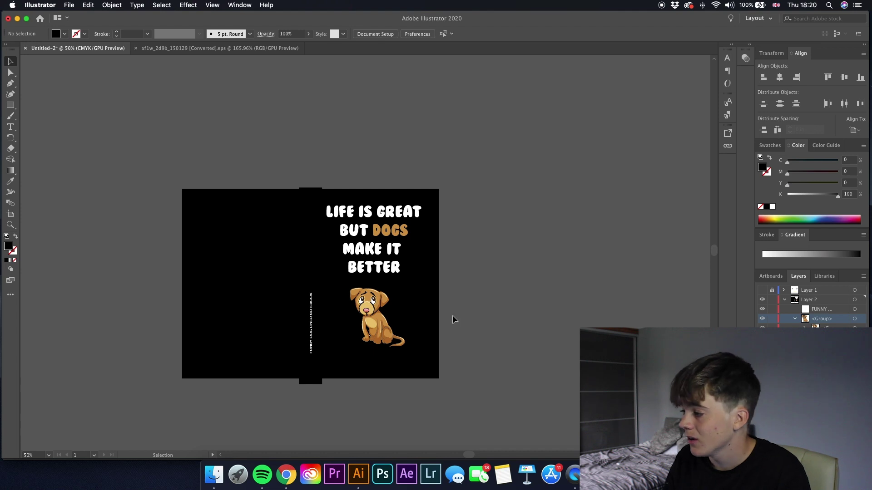
- Check the quote, dog and spine placement against the cover template guides, and inspect the black spine rectangle
left_click(762, 290)
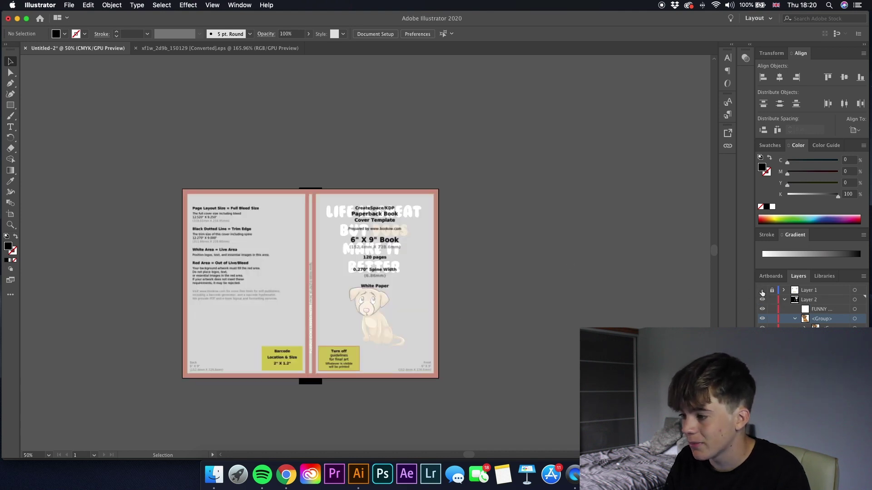
left_click(762, 290)
left_click(314, 196)
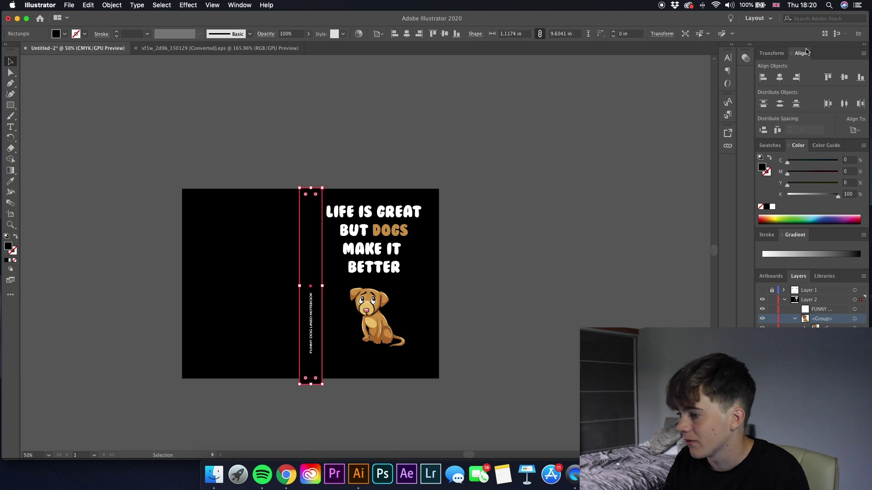
left_click(601, 217)
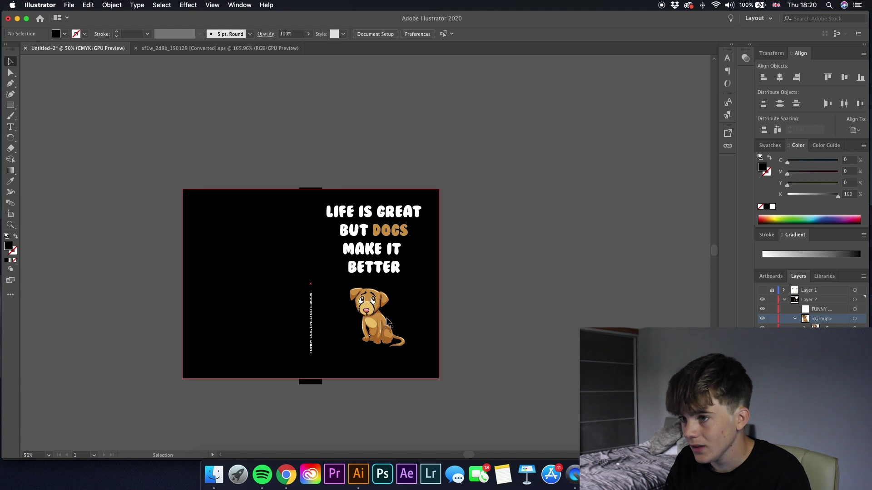
- Export all artboards of the cover to the Desktop as a 300 ppi PNG named DOG LINED COVER, clipped to the artboards
left_click(70, 4)
mouse_move(109, 154)
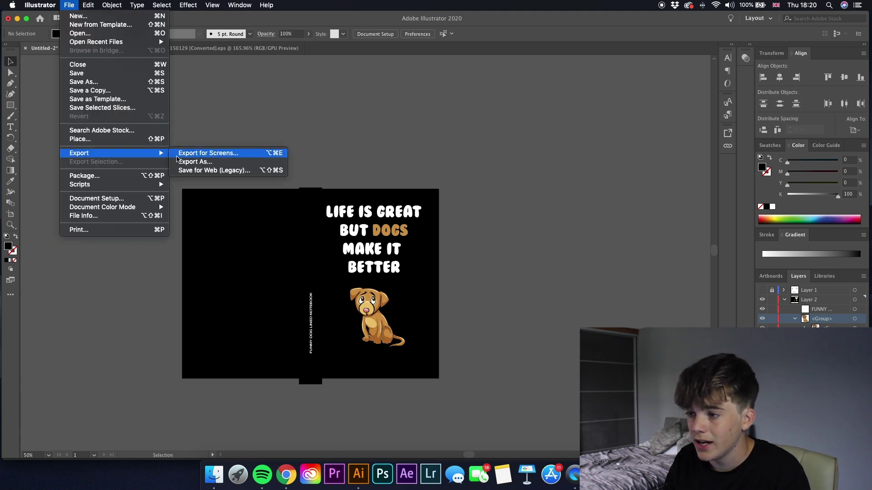
left_click(187, 162)
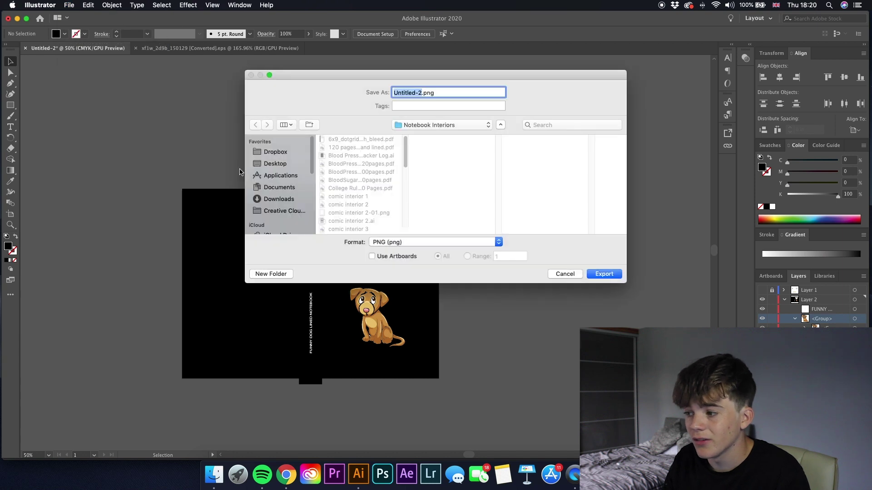
left_click(373, 257)
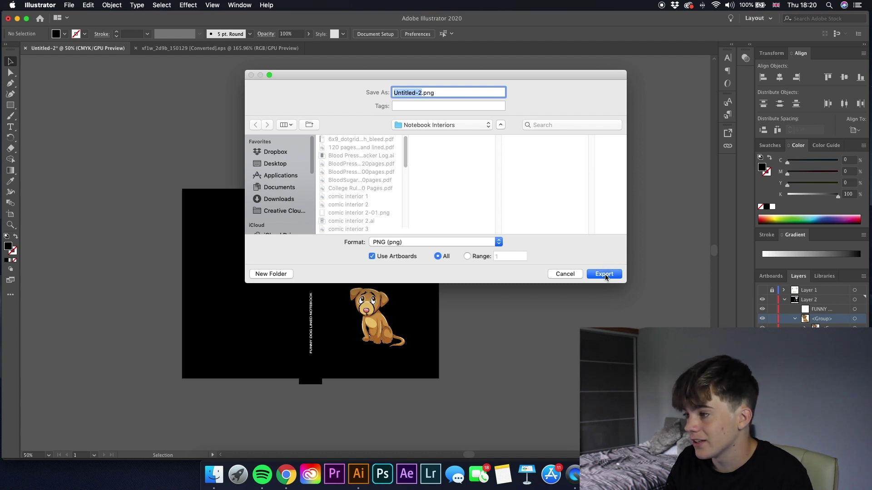
left_click(282, 165)
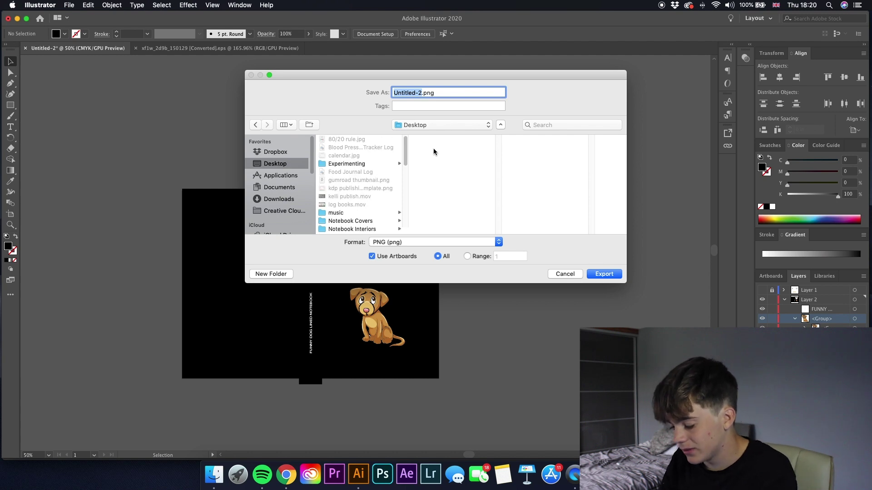
type("DOG LINED COVER")
left_click(607, 274)
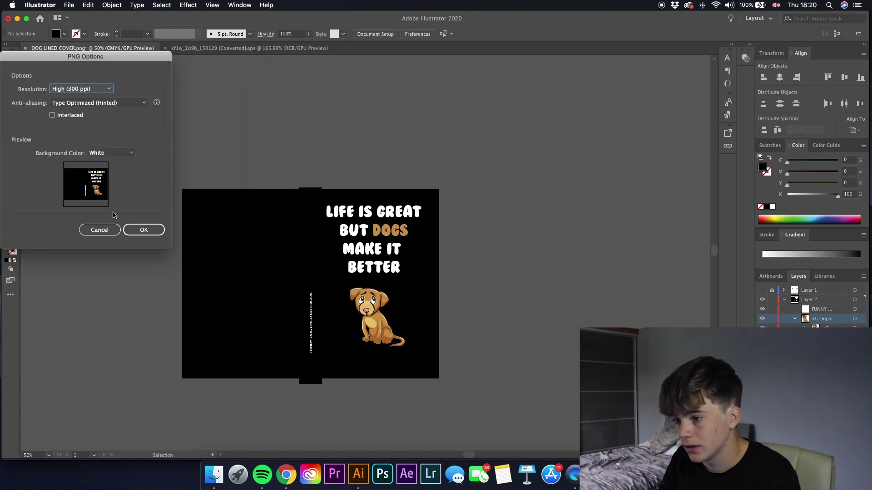
left_click(138, 231)
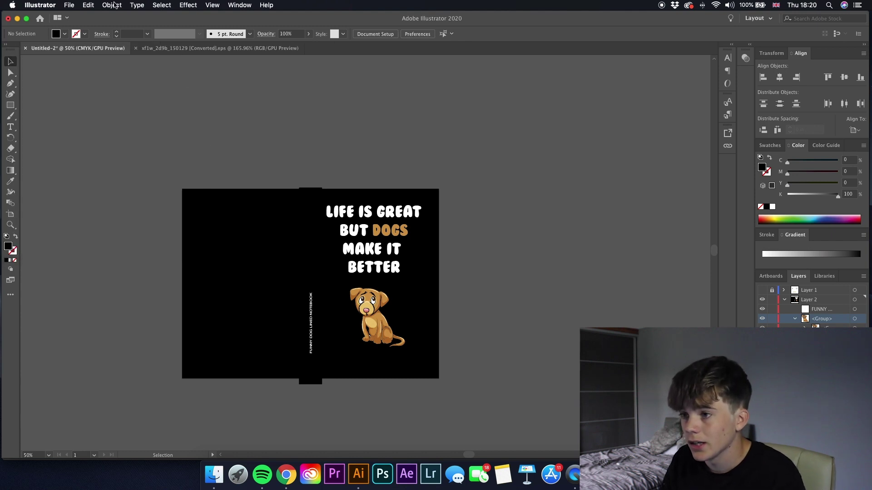
- Create a new landscape document measuring 12.52 x 9.25 in with one artboard
left_click(68, 5)
left_click(75, 14)
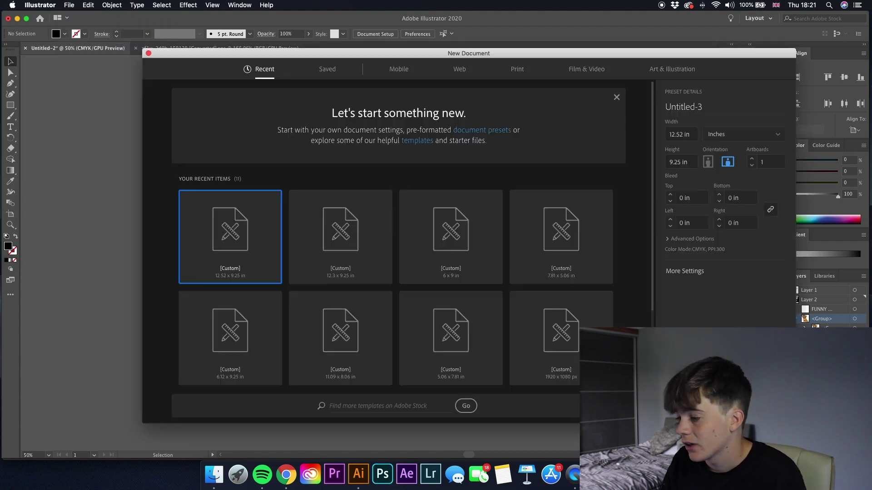
key("Return")
- Place the exported DOG LINED COVER PNG from the Desktop into the new document and align it with the artboard
left_click(214, 475)
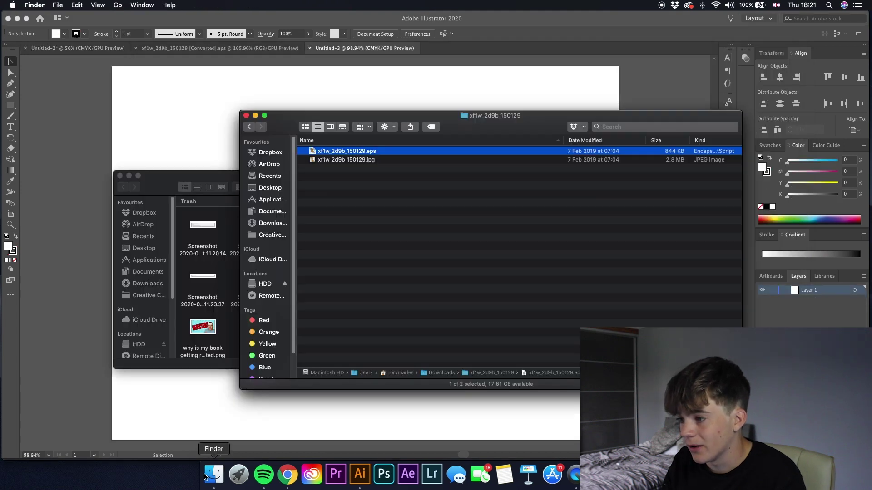
left_click(270, 188)
left_click_drag(360, 145, 78, 110)
left_click_drag(193, 140, 356, 247)
key("super+minus")
key("super+minus")
left_click(545, 216)
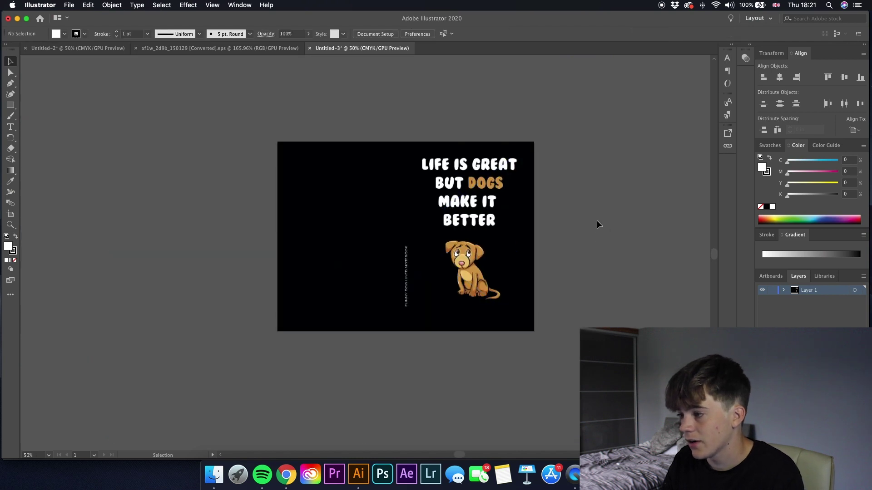
- Examine the placed cover image up close, including the spine title, the quote and the dog
scroll(597, 220, "up", 1)
scroll(496, 240, "up", 2)
scroll(496, 240, "down", 1)
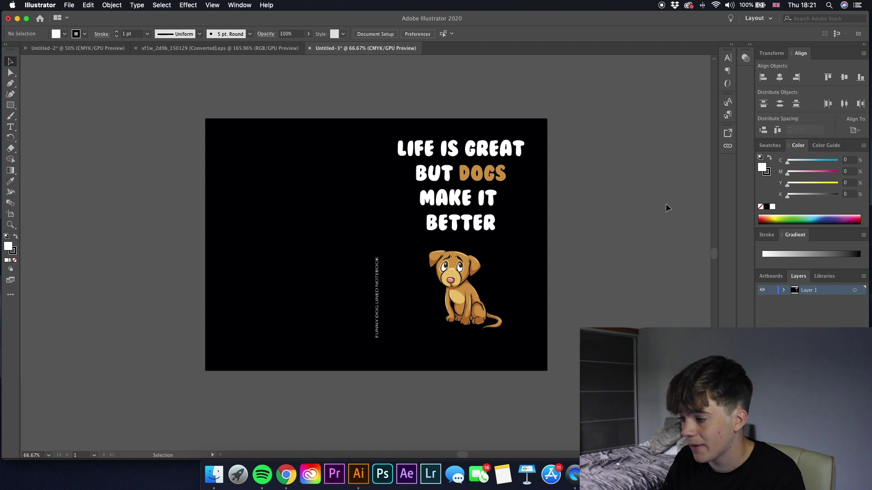
scroll(393, 313, "up", 3)
scroll(341, 293, "down", 3)
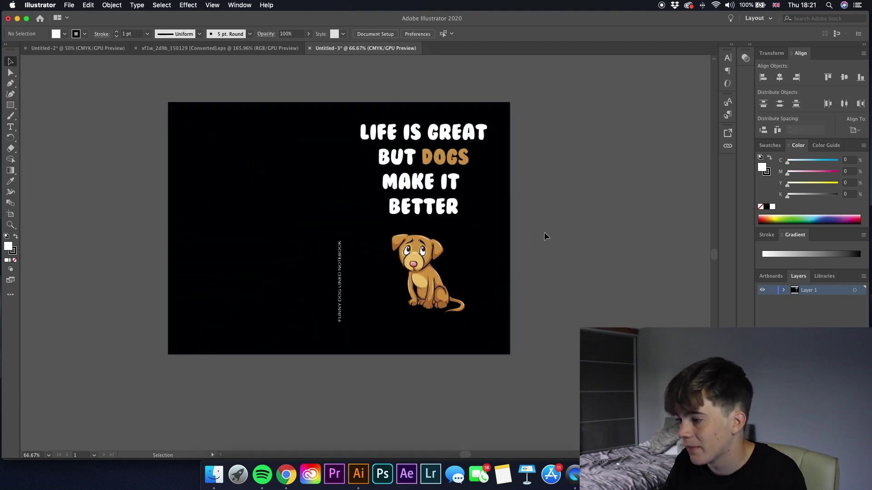
scroll(287, 298, "up", 1)
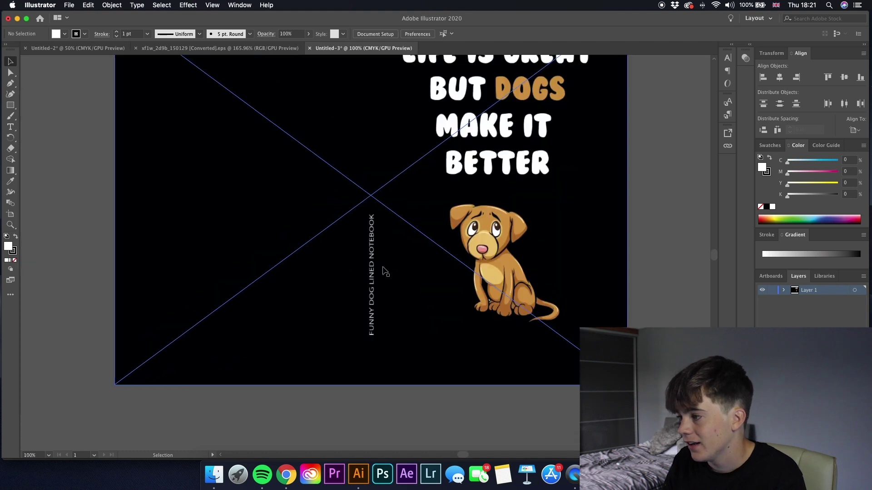
scroll(382, 267, "up", 2)
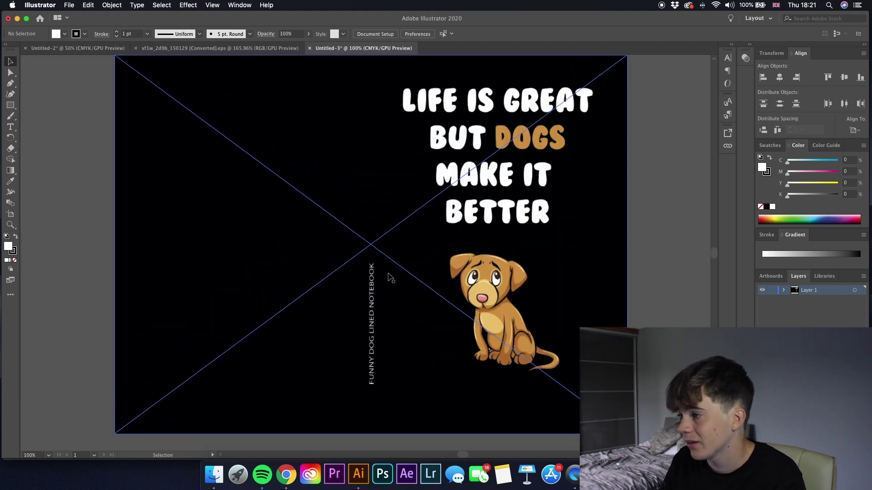
scroll(490, 289, "up", 1)
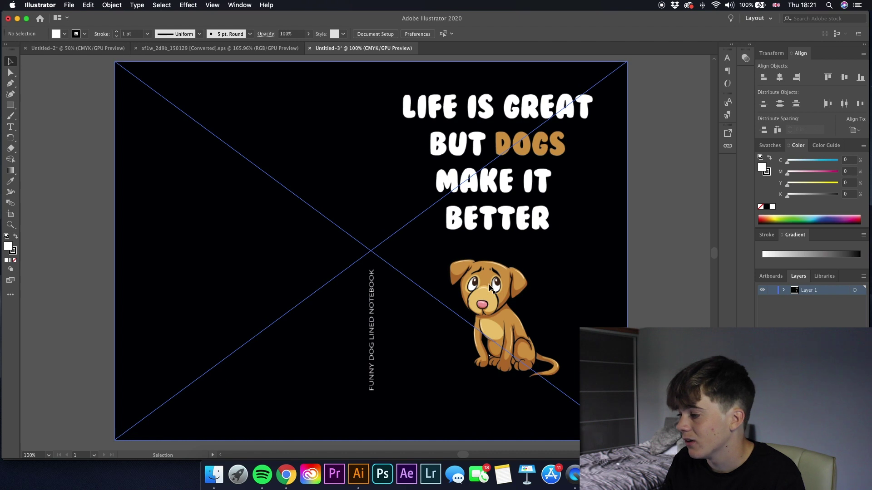